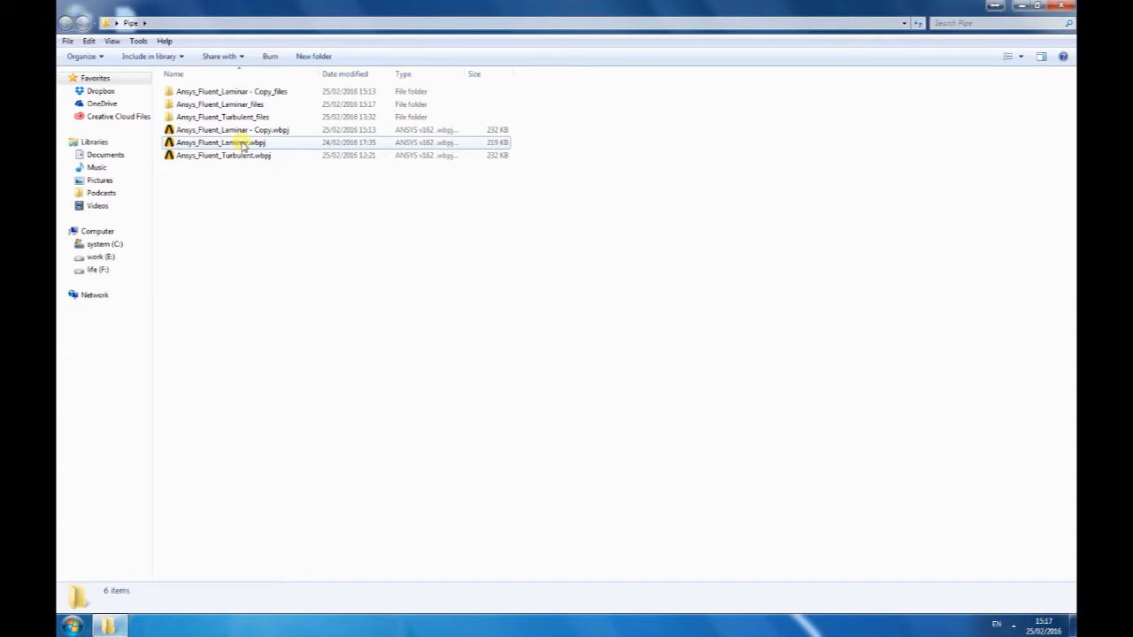
Open Ansys_Fluent_Laminar.wbpj and save a copy as Ansys_Fluent_Non_Newtonian in the Pipe folder
double_click(244, 145)
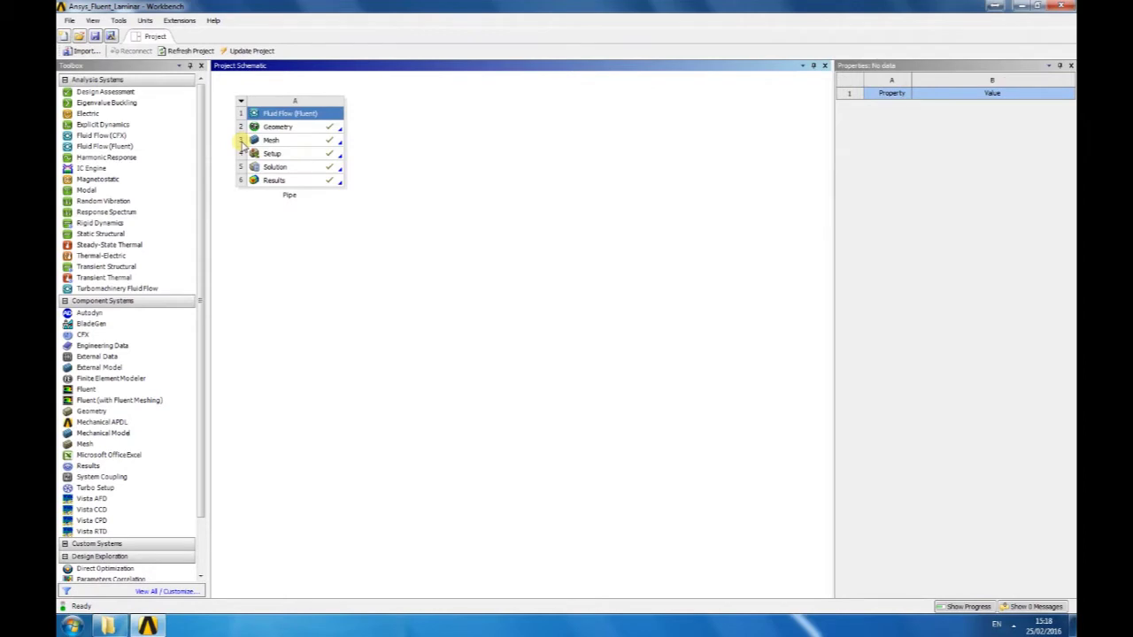
click(110, 35)
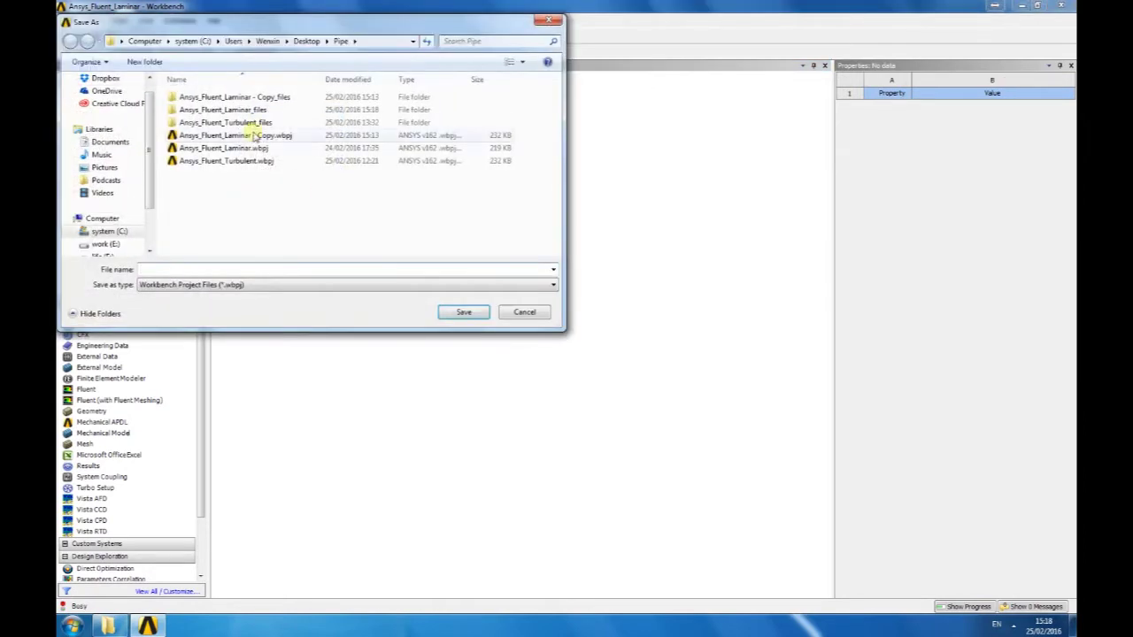
click(250, 148)
double_click(197, 267)
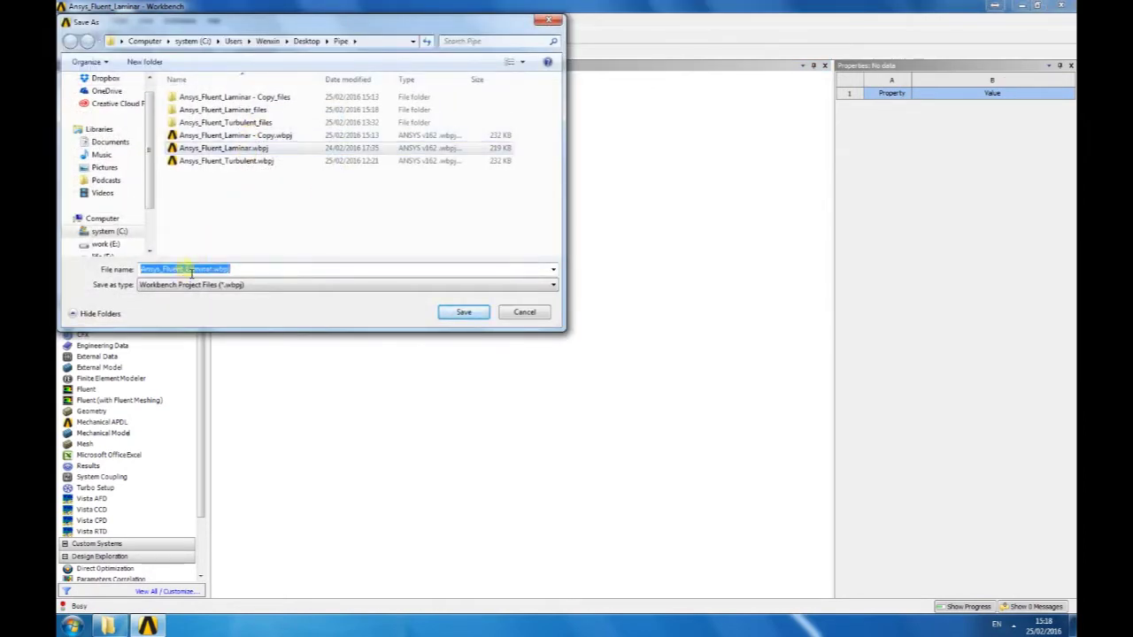
drag(185, 269, 216, 274)
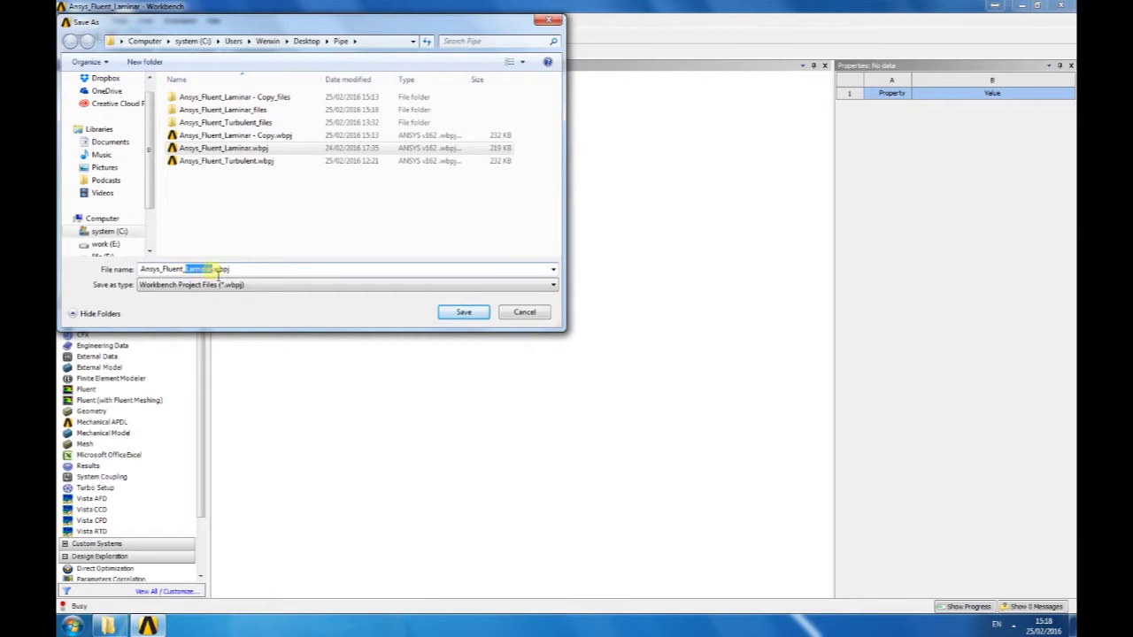
text(Non-)
text(Ne)
key(BackSpace)
key(BackSpace)
key(BackSpace)
text(_Newtonian)
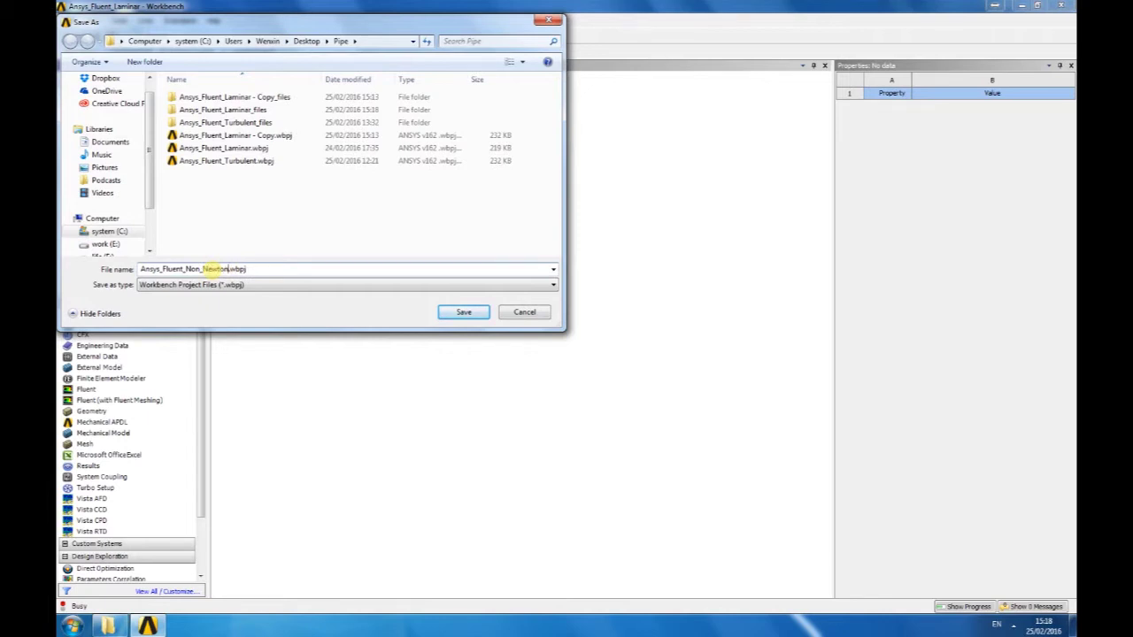
click(456, 312)
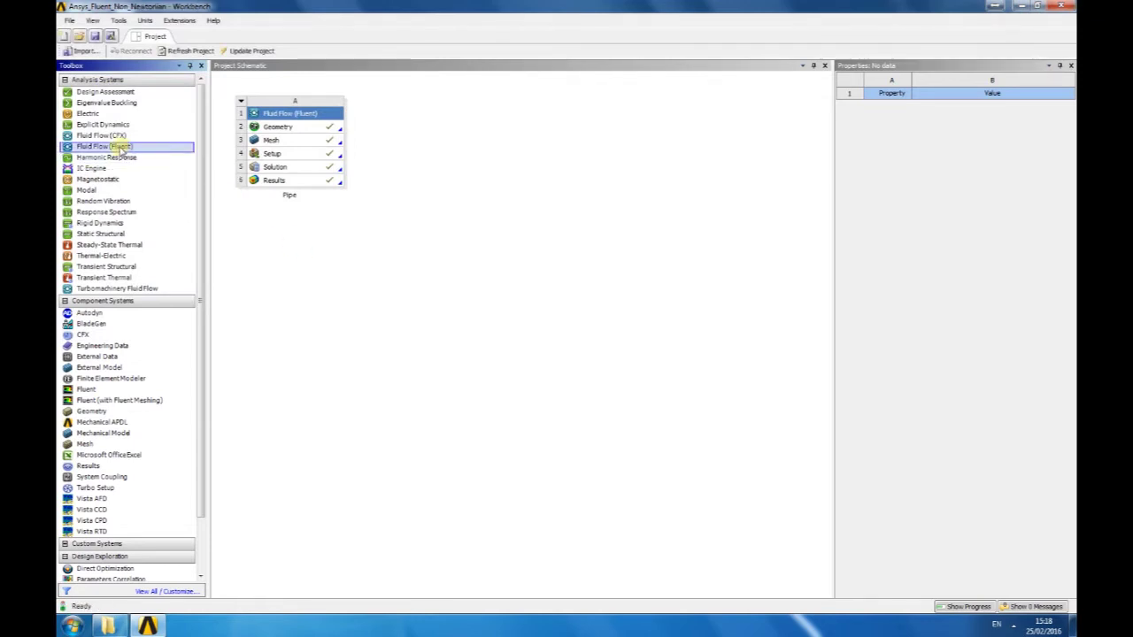
Drop a Fluid Flow (Fluent) system onto system A's Mesh cell and name it Non-Newtonian
drag(124, 147, 426, 157)
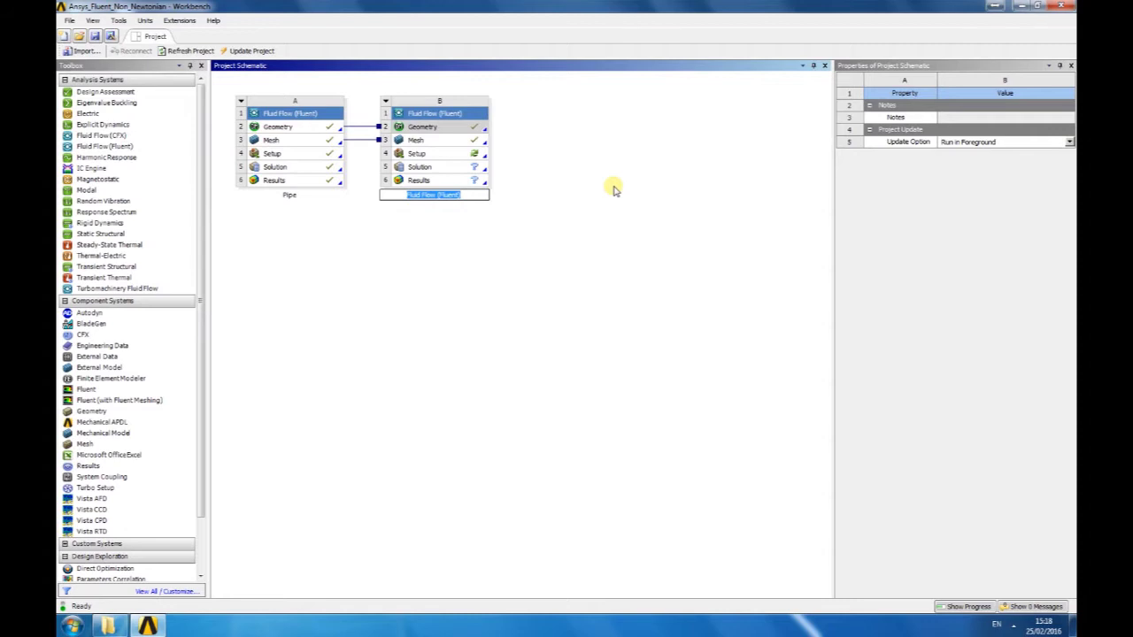
text(Non-Newtonian)
click(615, 189)
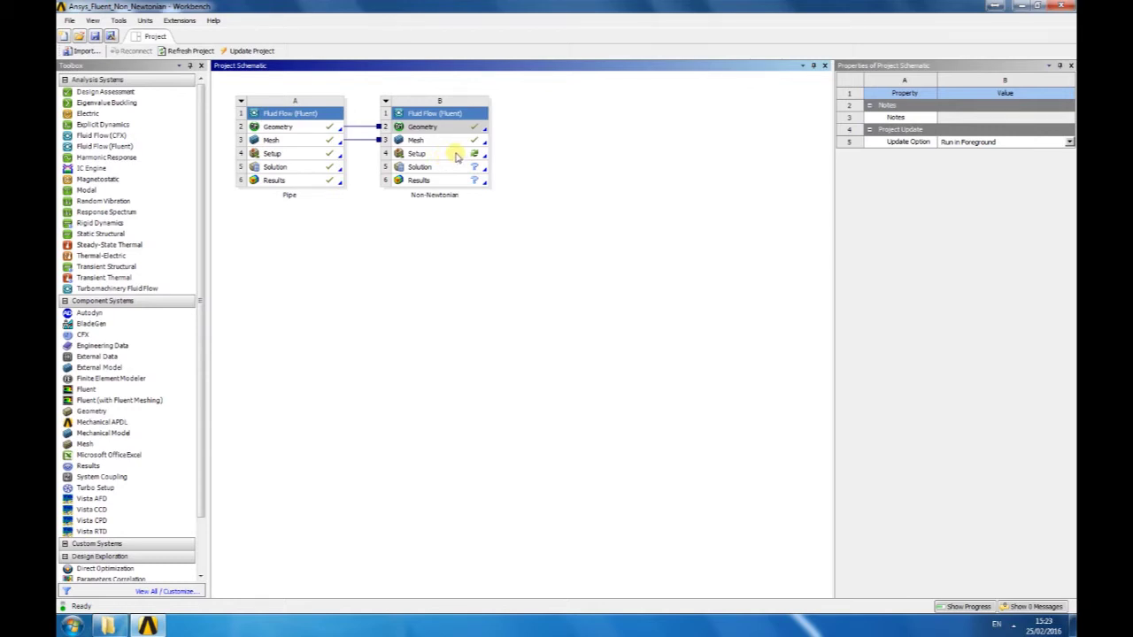
Start Fluent from system B's Setup with Double Precision enabled
double_click(456, 155)
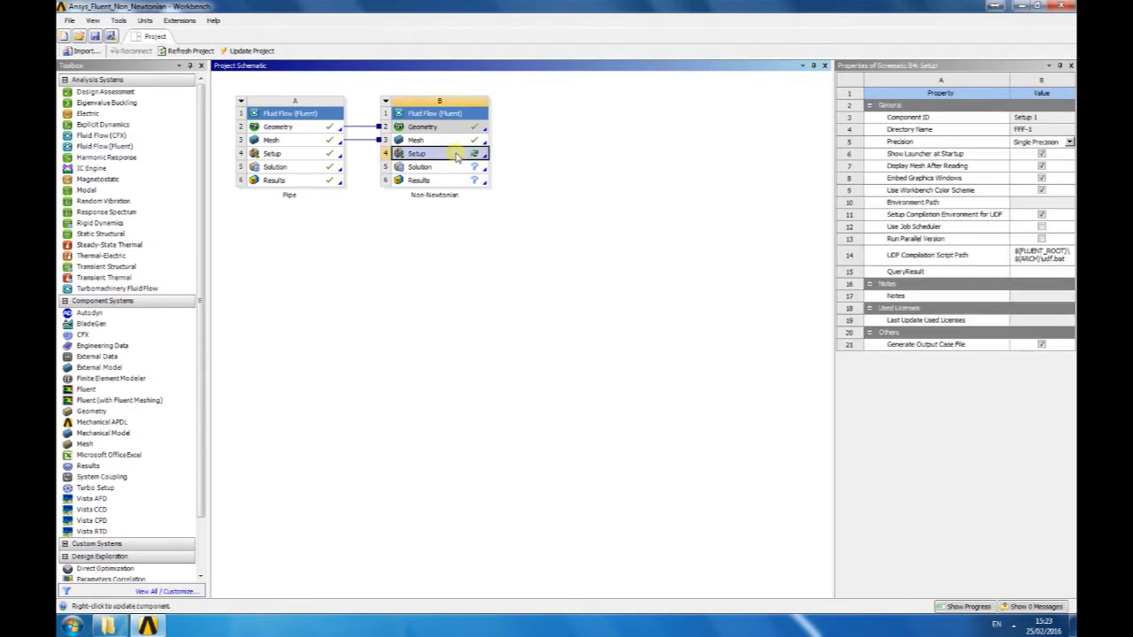
click(232, 83)
click(169, 222)
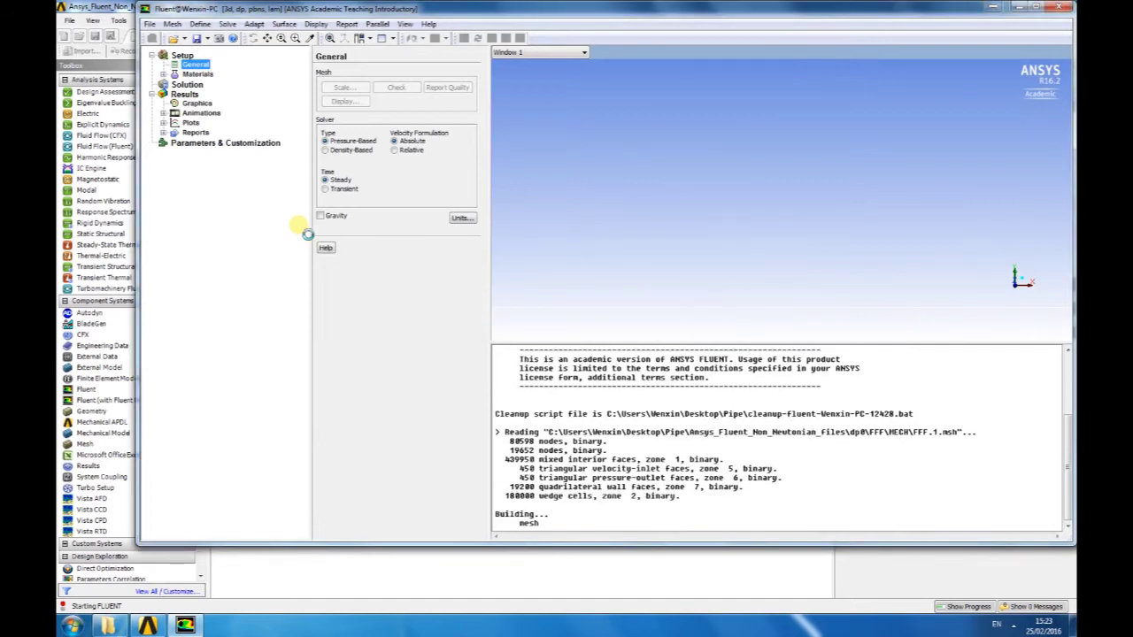
Enable the energy equation in the Models settings
click(195, 74)
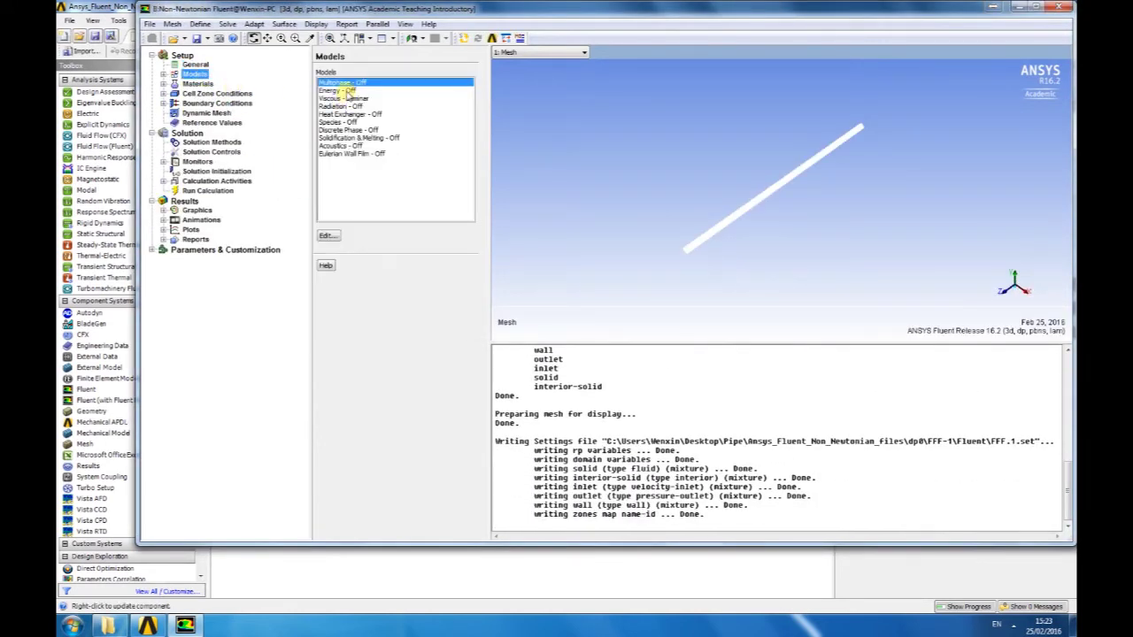
double_click(347, 90)
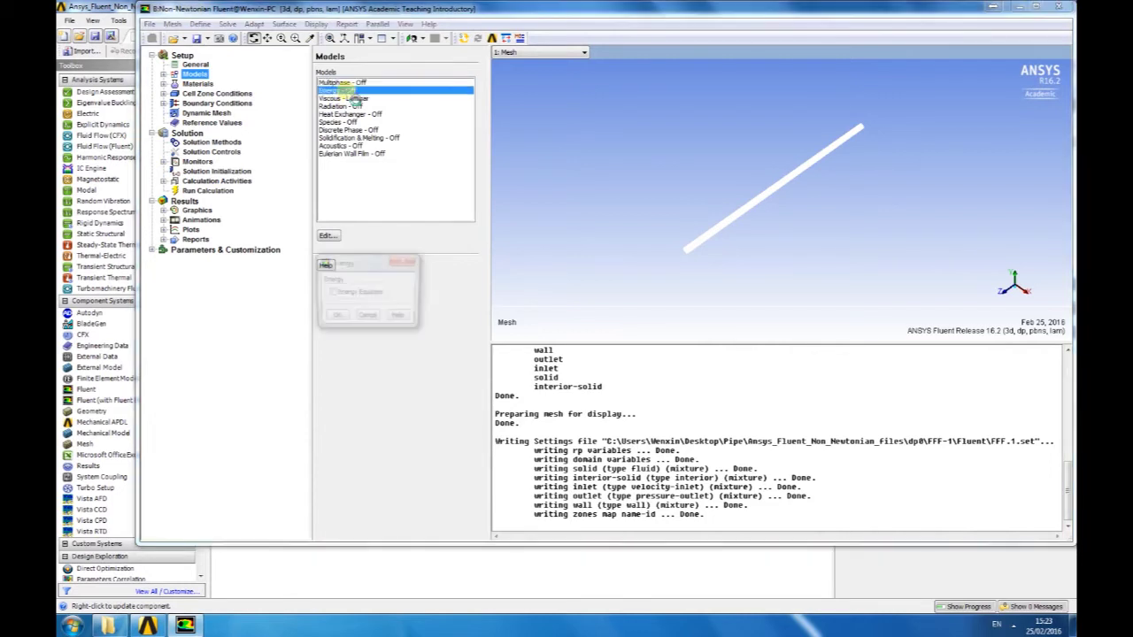
click(330, 294)
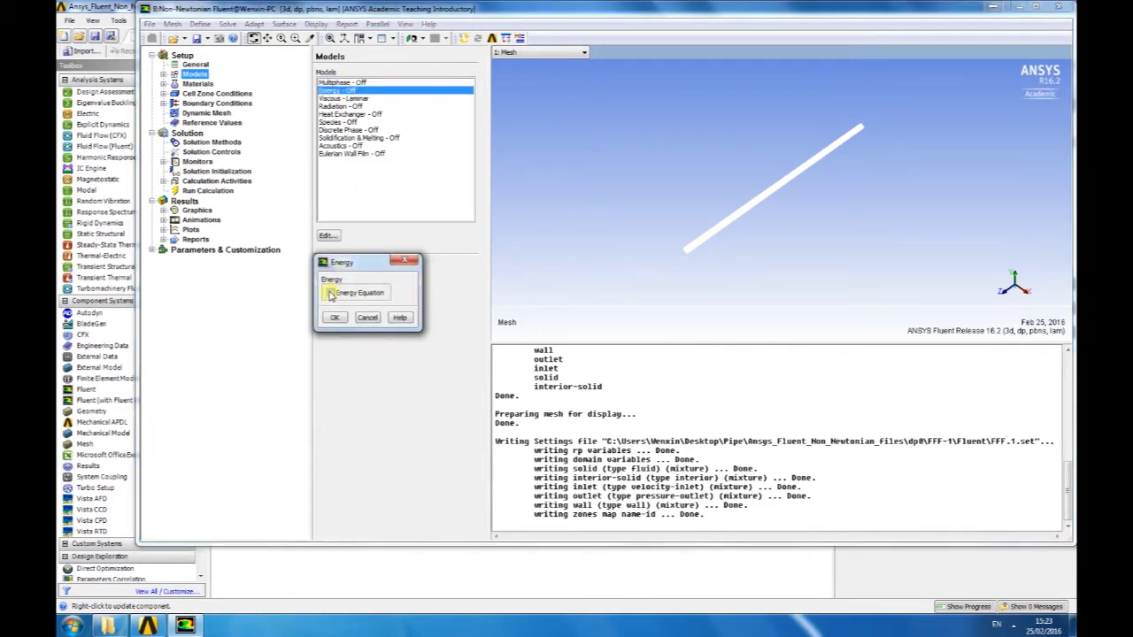
click(339, 319)
Keep the viscous model Laminar and bring up the Materials list
double_click(358, 100)
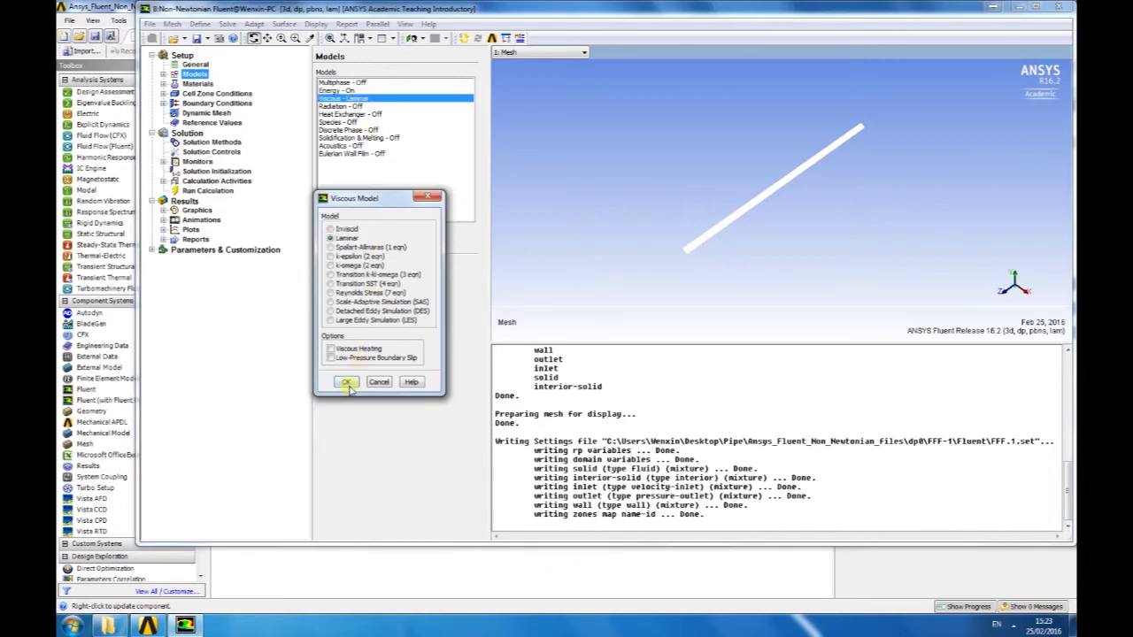
click(350, 375)
click(198, 83)
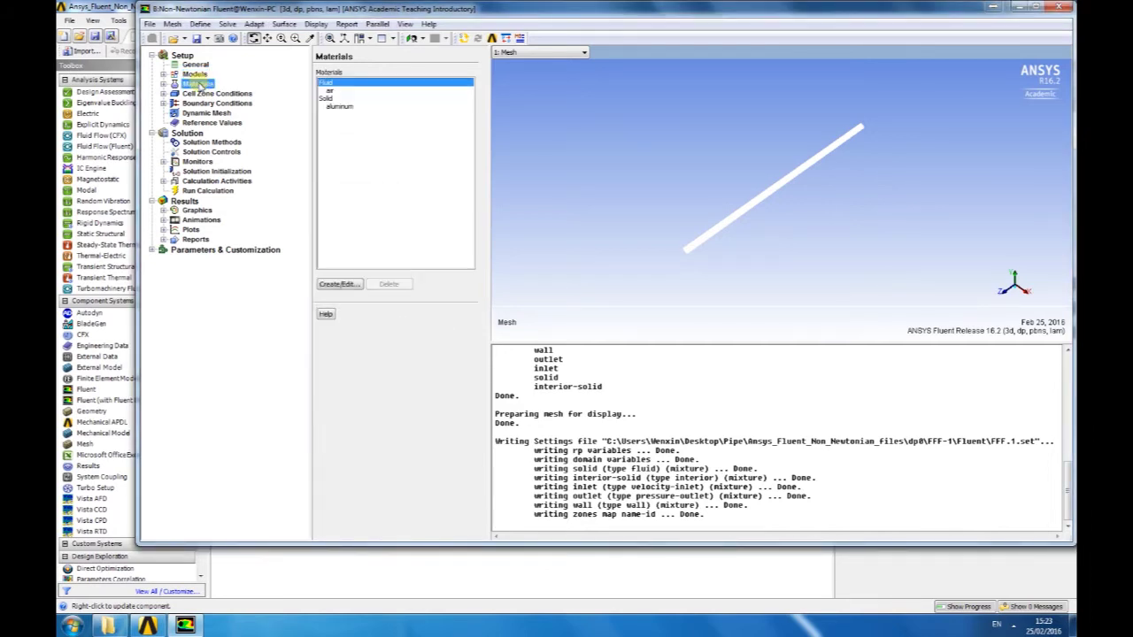
Rename air to visc with density 1000, Cp 4000 and thermal conductivity 0.6
click(341, 285)
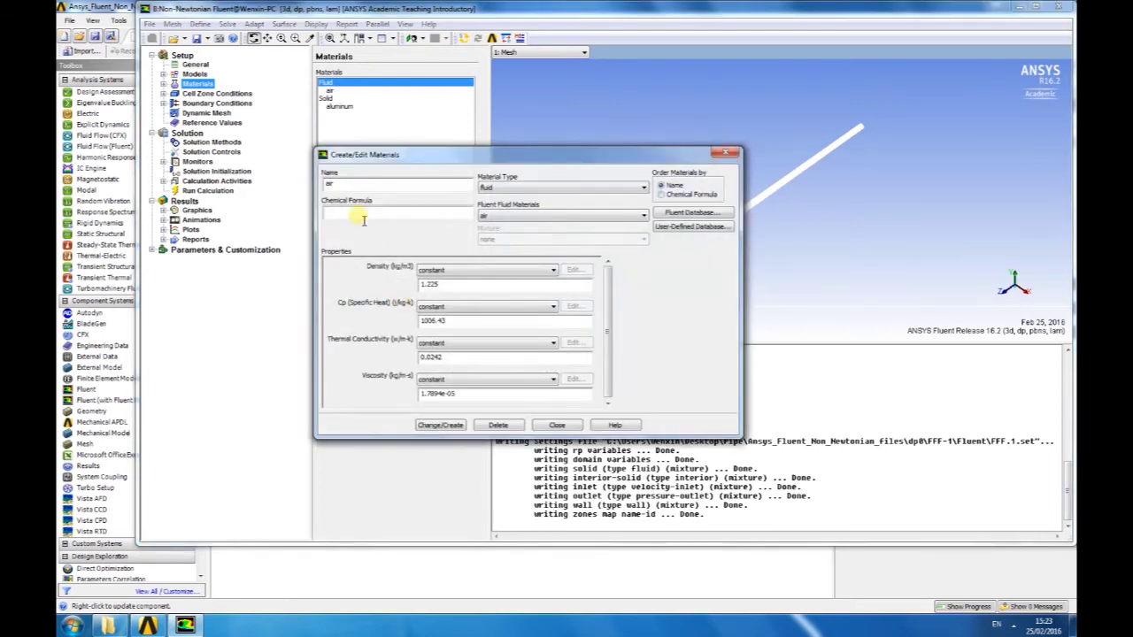
double_click(360, 184)
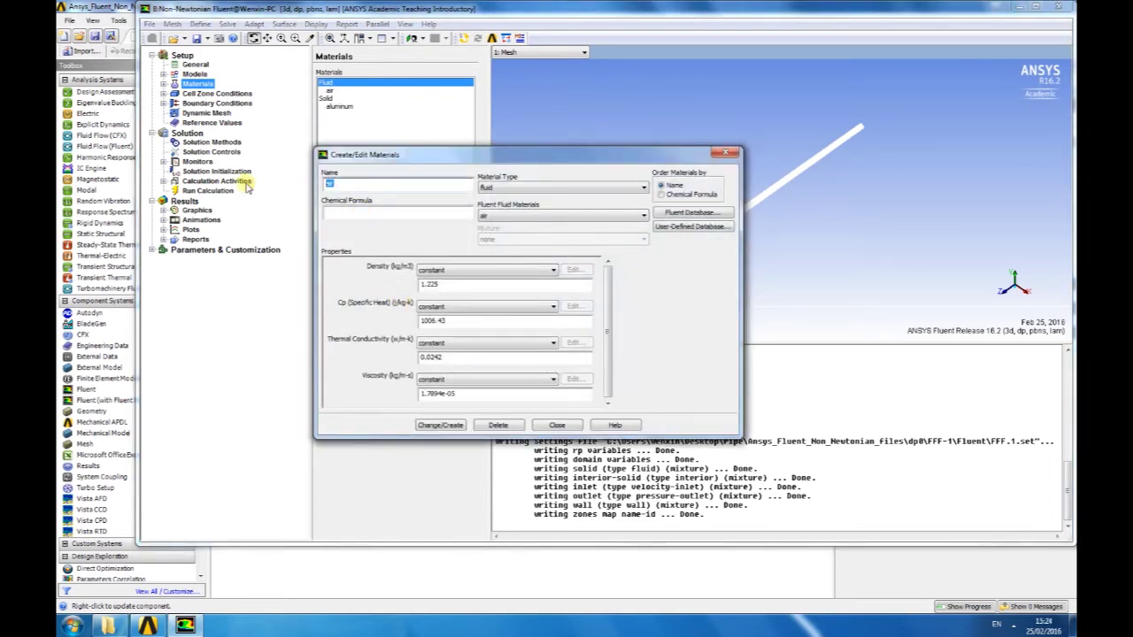
text(visc)
double_click(475, 285)
text(1000)
double_click(469, 322)
text(4000)
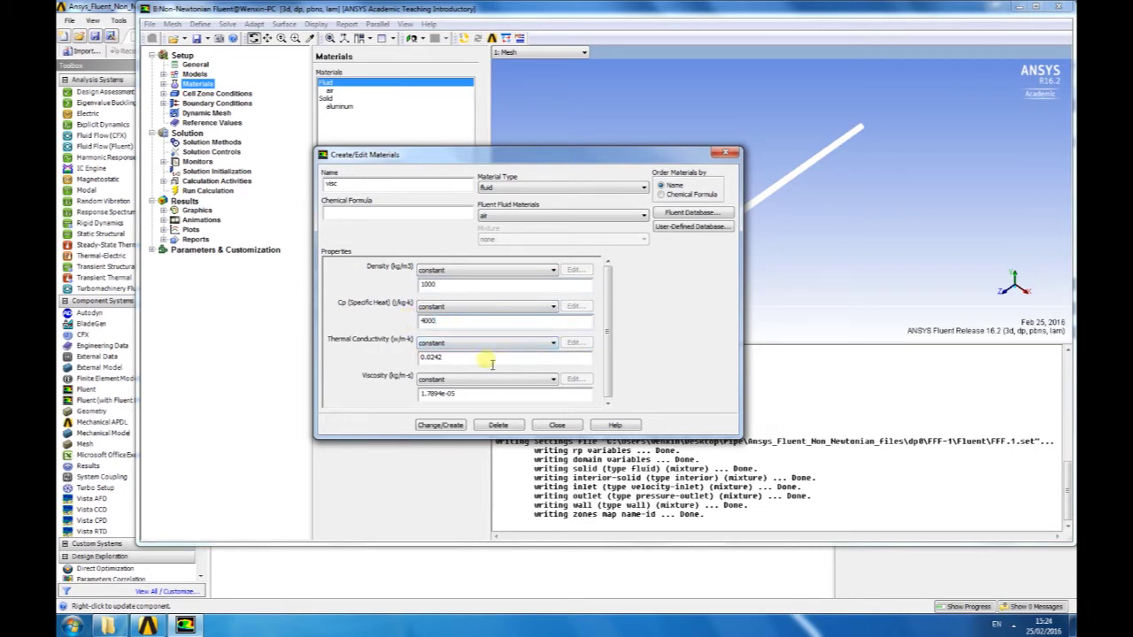
double_click(492, 361)
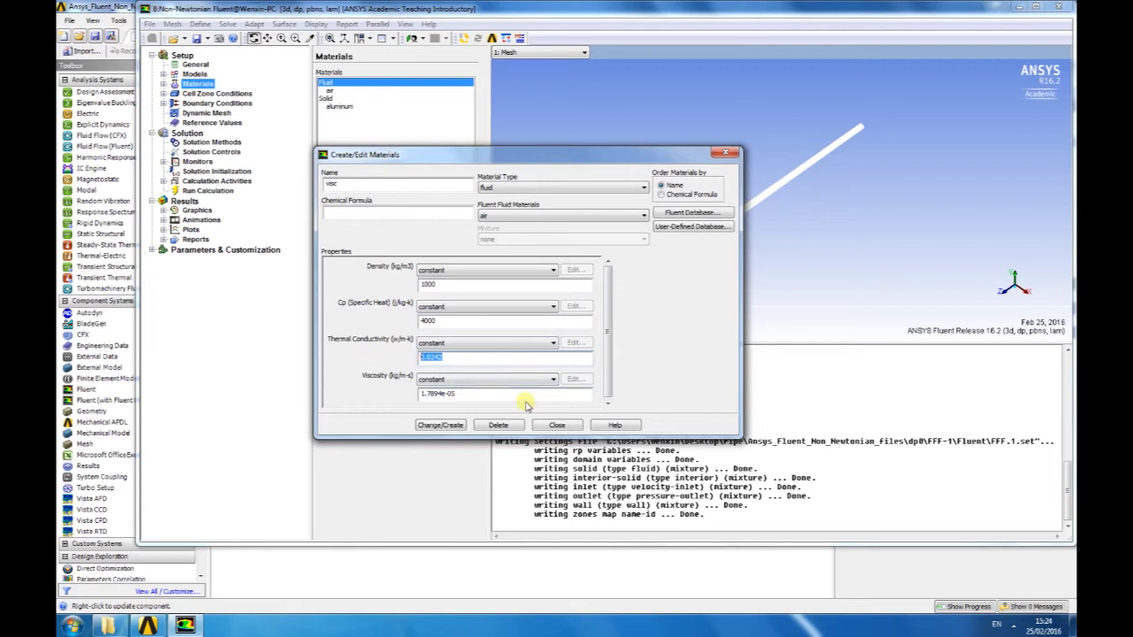
text(0.3)
text(6)
click(545, 381)
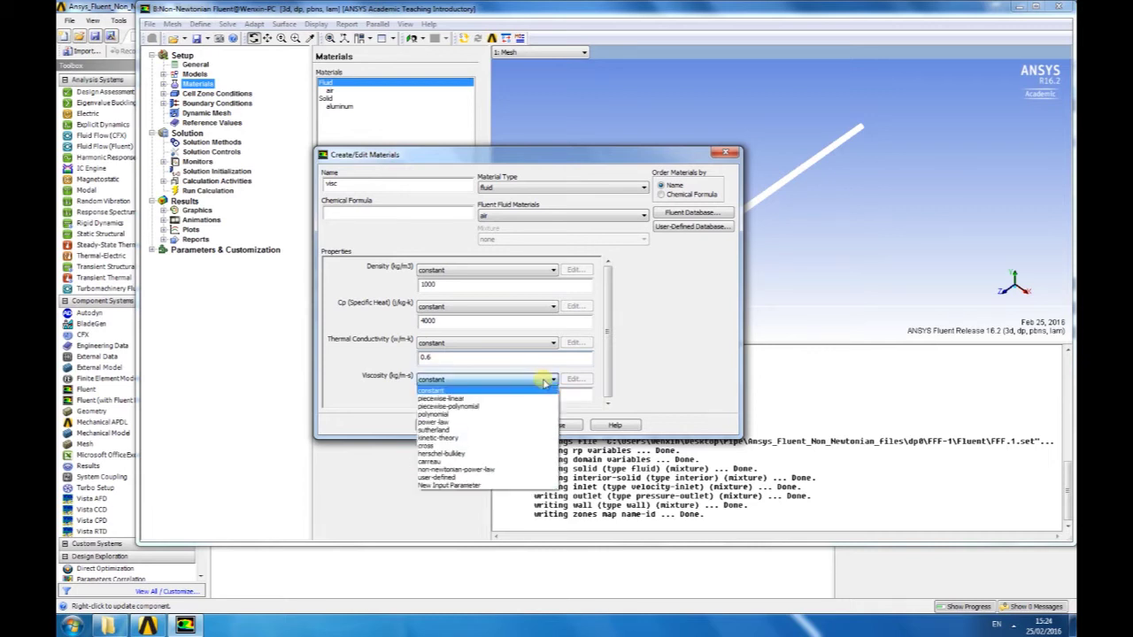
Set non-newtonian-power-law viscosity with k 0.1, n 0.6 and maximum viscosity limit 1e10
click(483, 475)
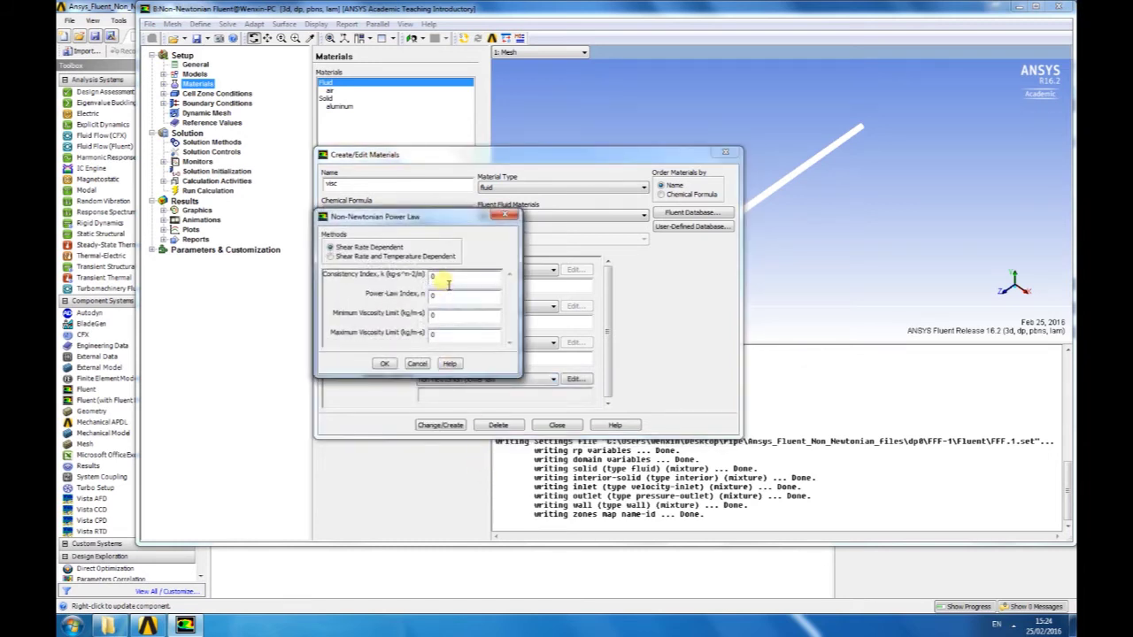
drag(449, 283, 411, 282)
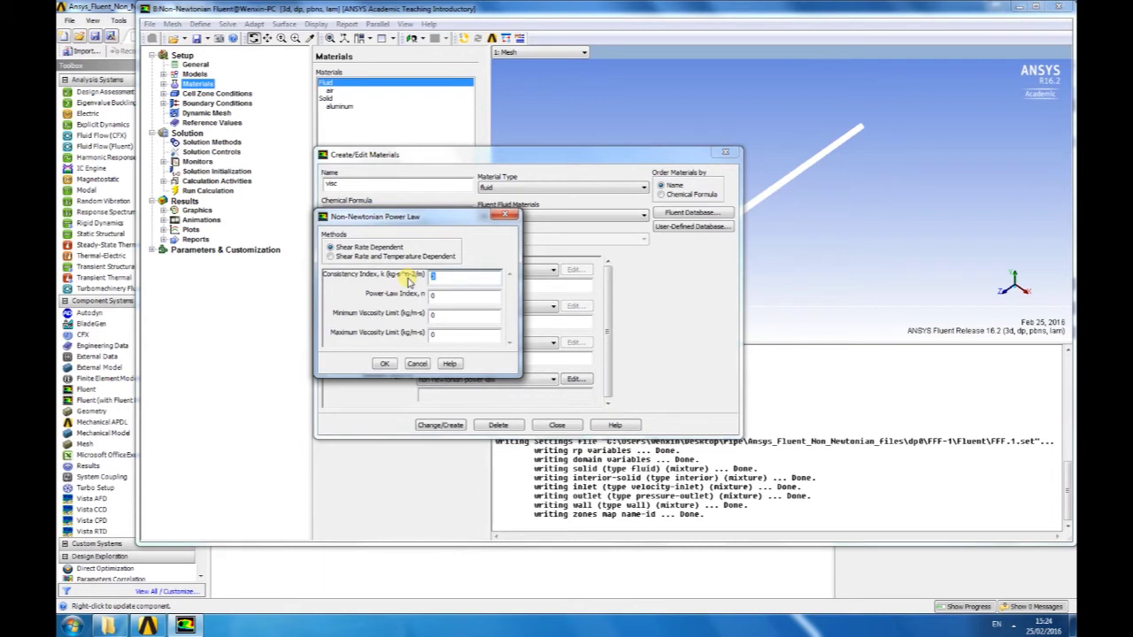
text(0.1)
drag(445, 298, 412, 299)
text(0.6)
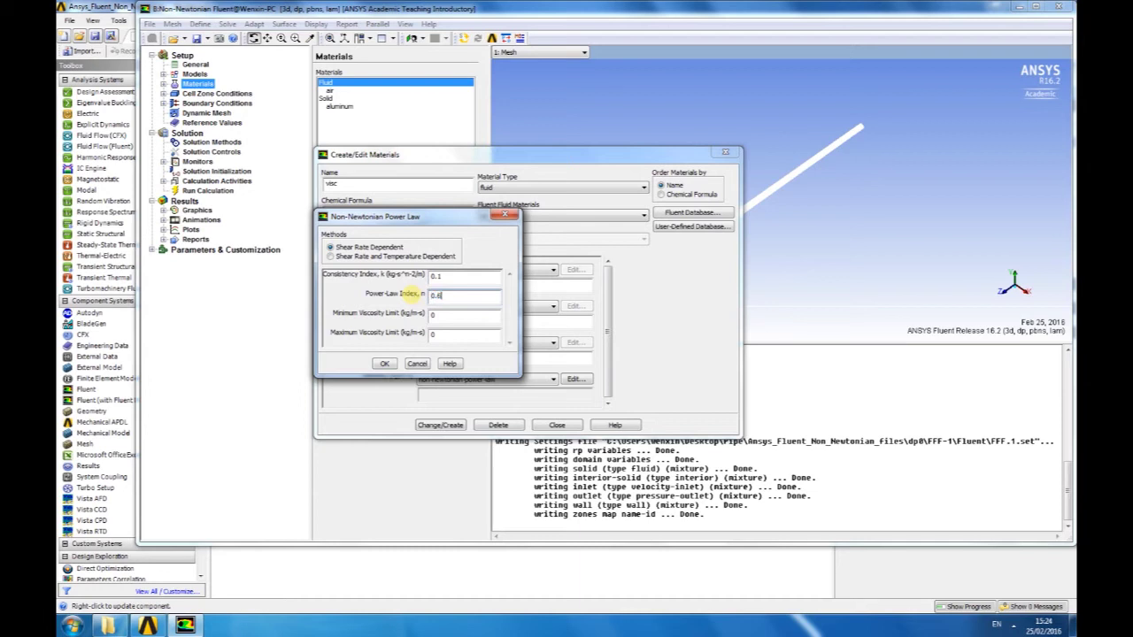
drag(441, 320, 430, 317)
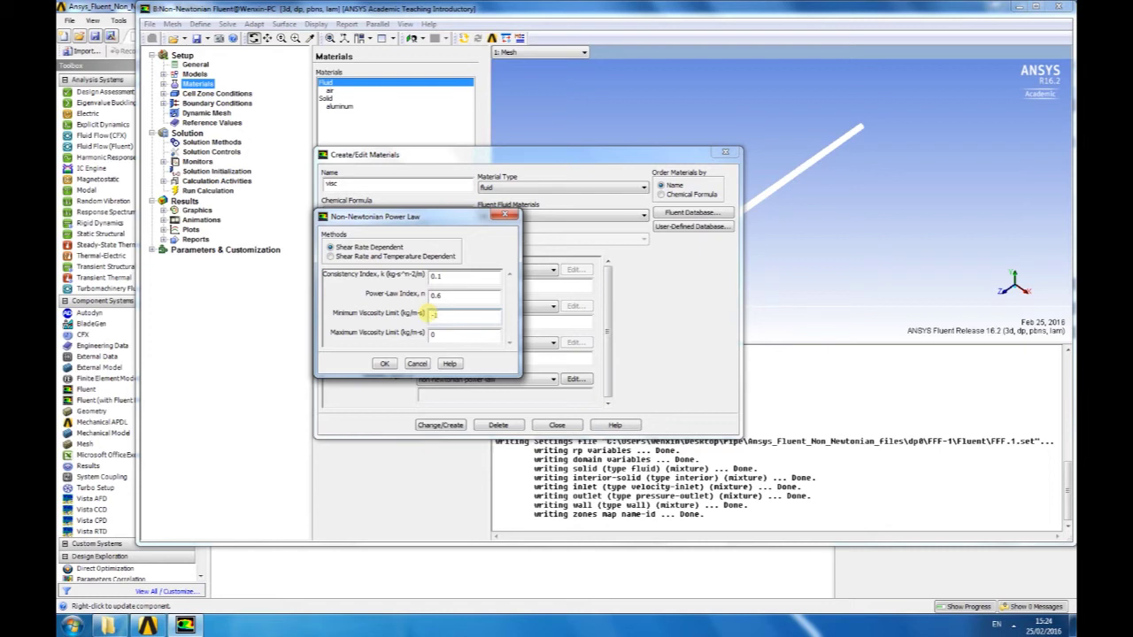
text(e10)
double_click(434, 334)
text(1e10)
Save visc as a new material without overwriting air, then close the editor
click(384, 364)
click(439, 424)
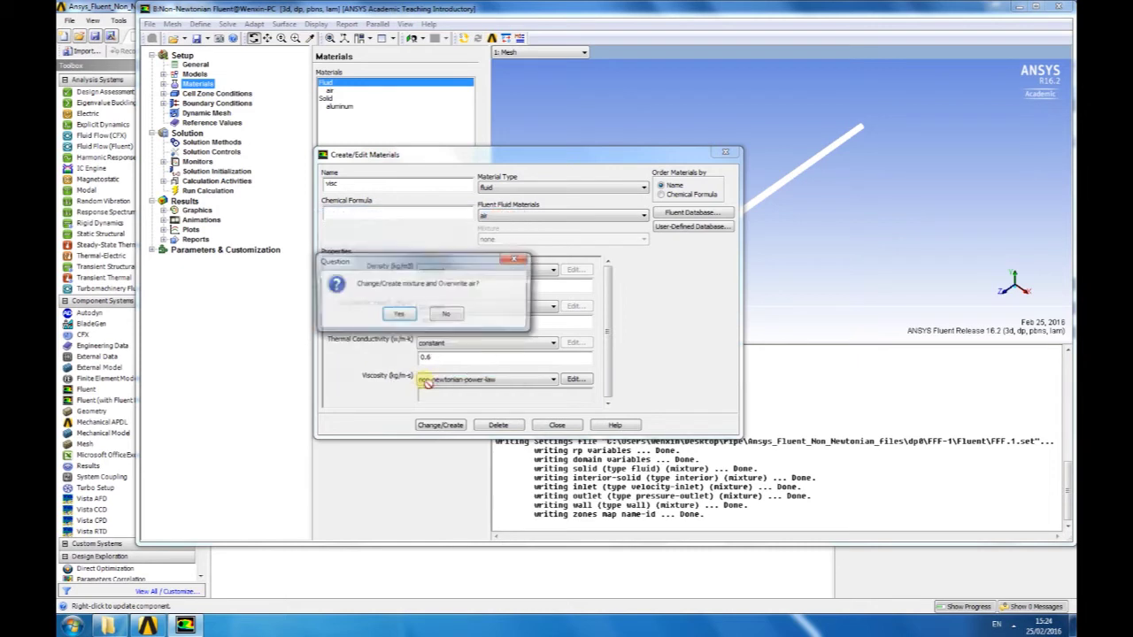
click(446, 314)
click(556, 425)
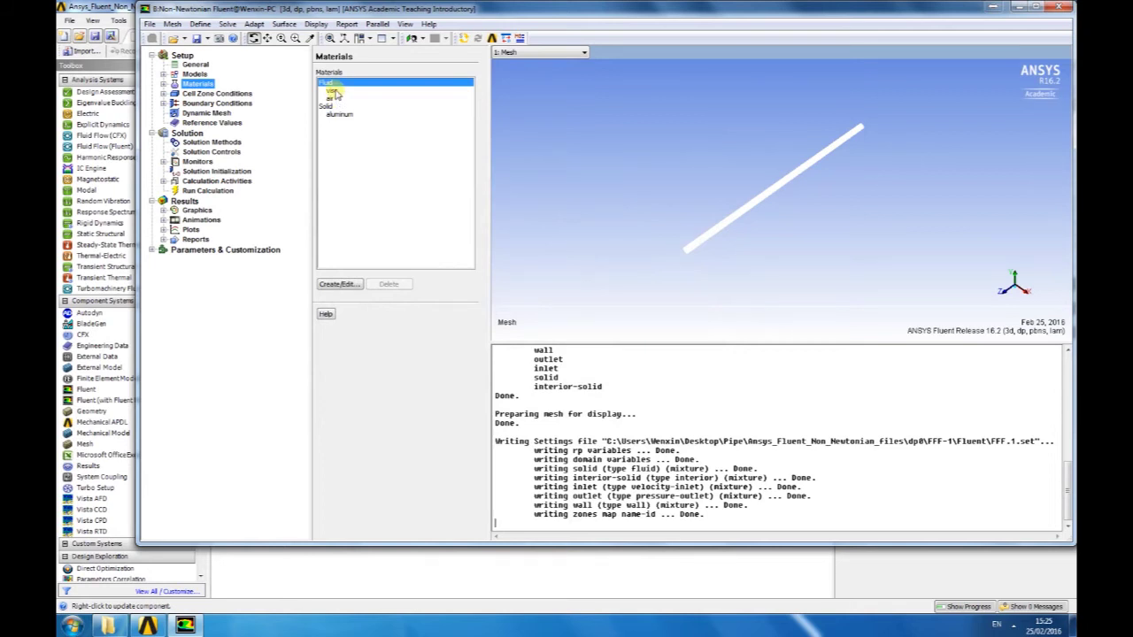
Set the solid cell zone's Material Name to visc
click(214, 93)
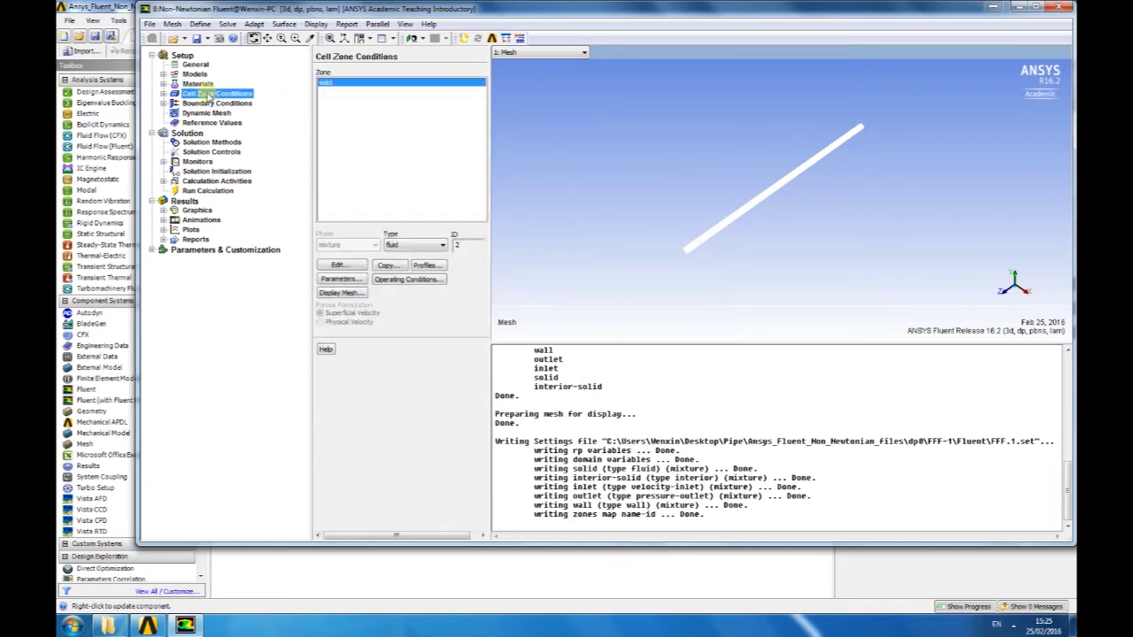
click(343, 268)
click(400, 156)
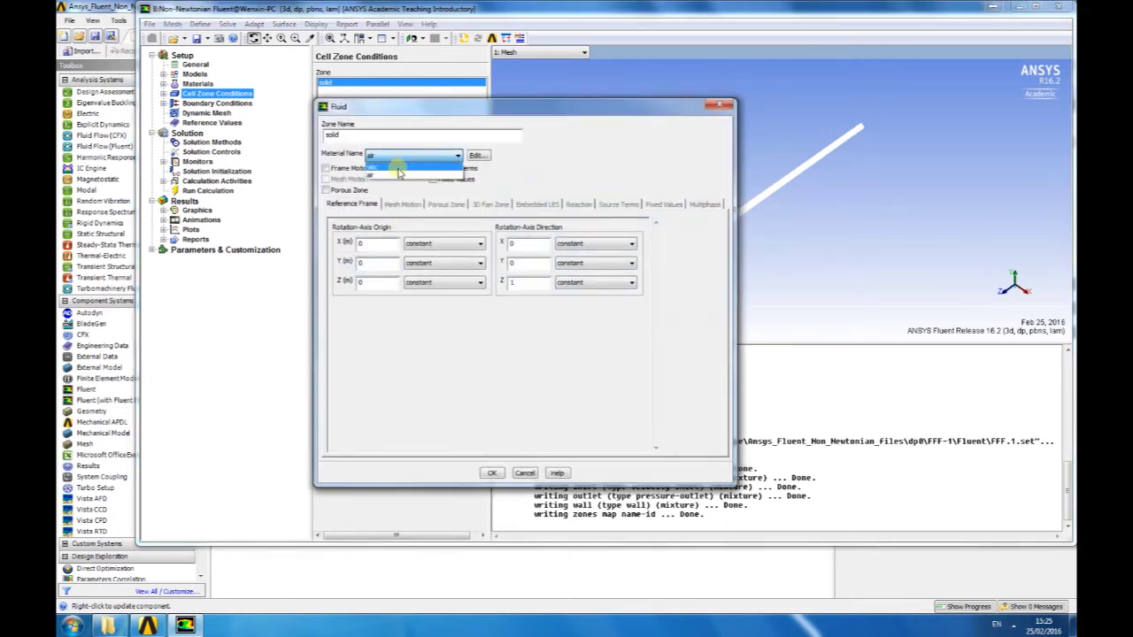
click(400, 174)
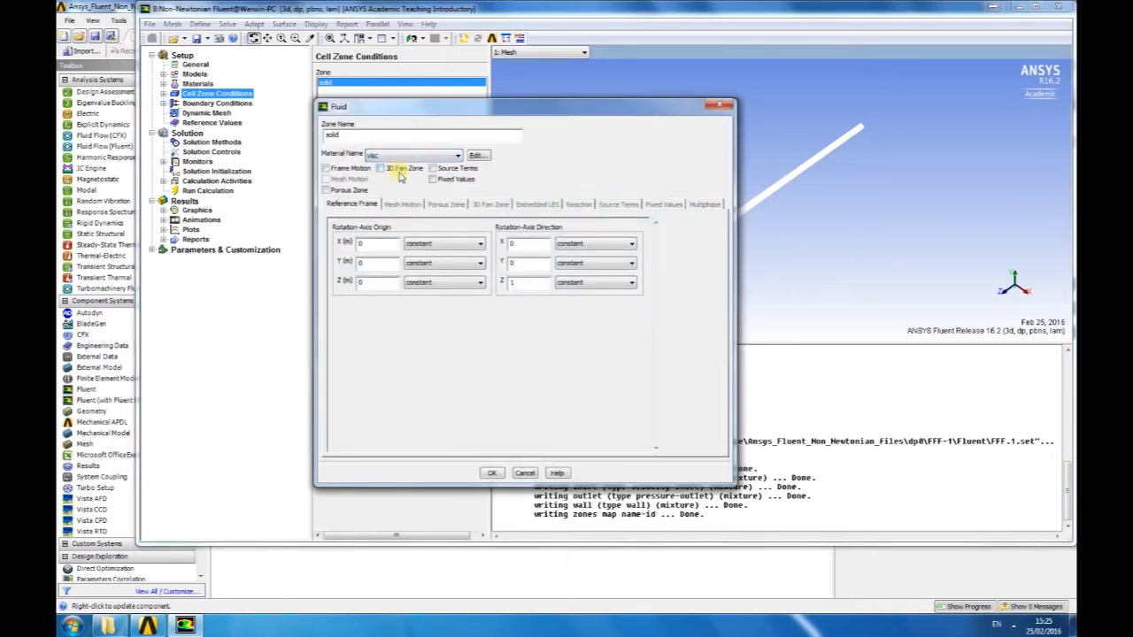
click(494, 473)
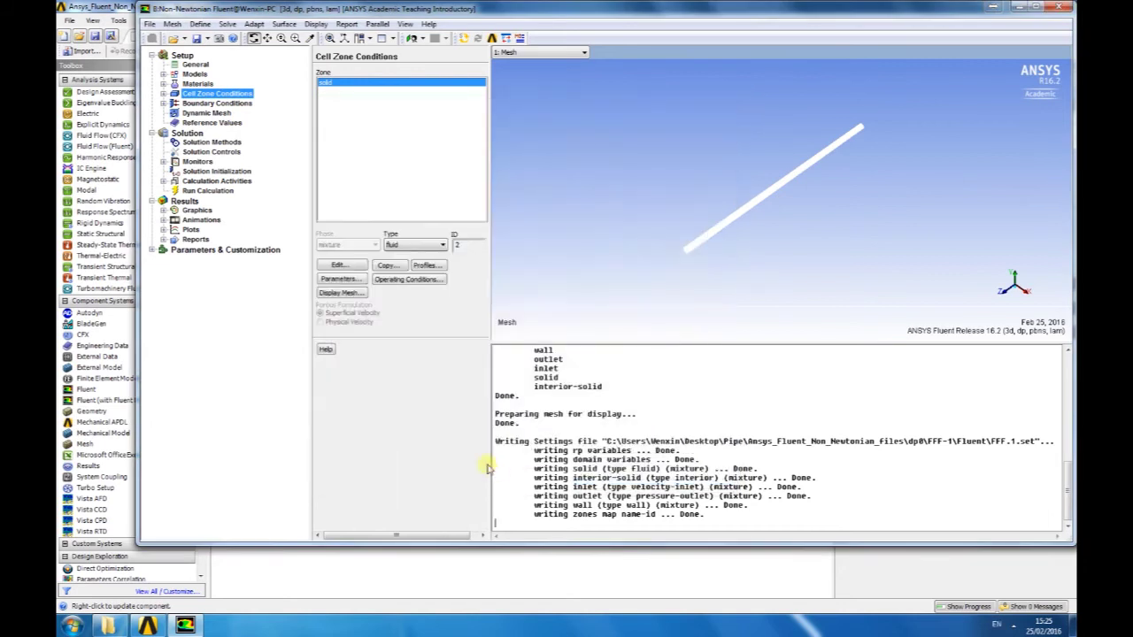
Make the inlet a mass-flow inlet at 0.05 kg/s directed along z
click(216, 104)
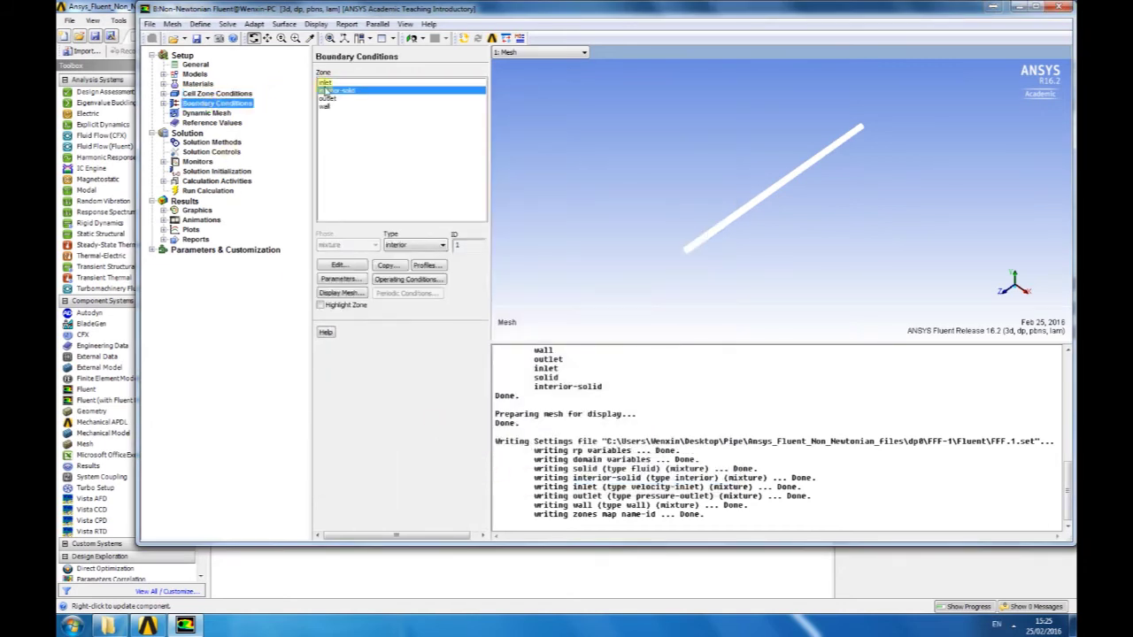
click(325, 81)
click(415, 246)
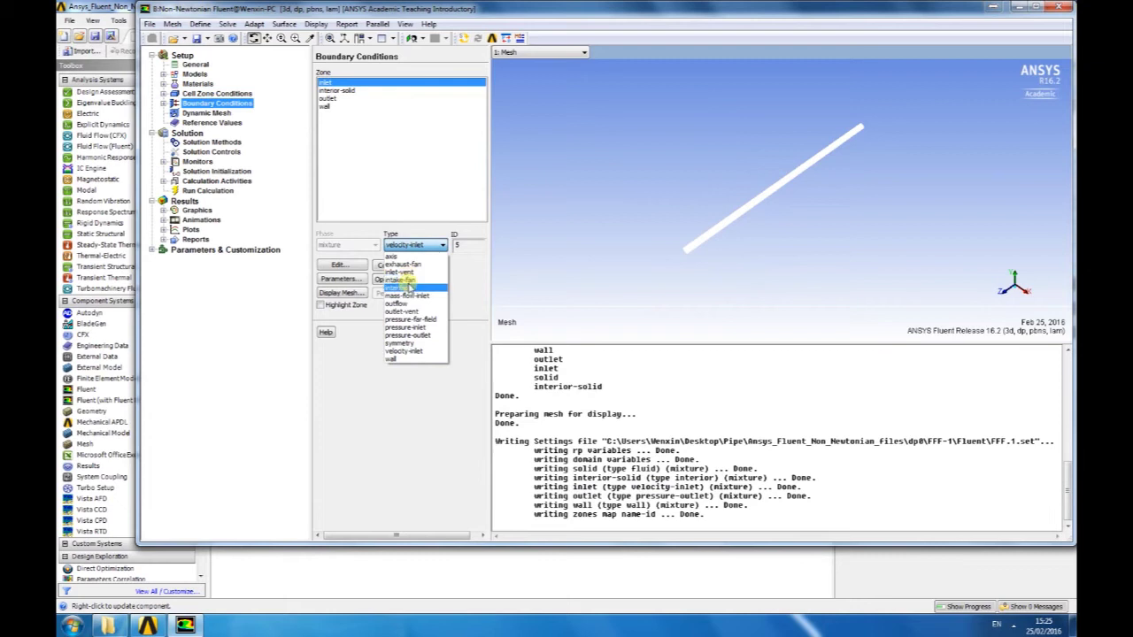
click(412, 295)
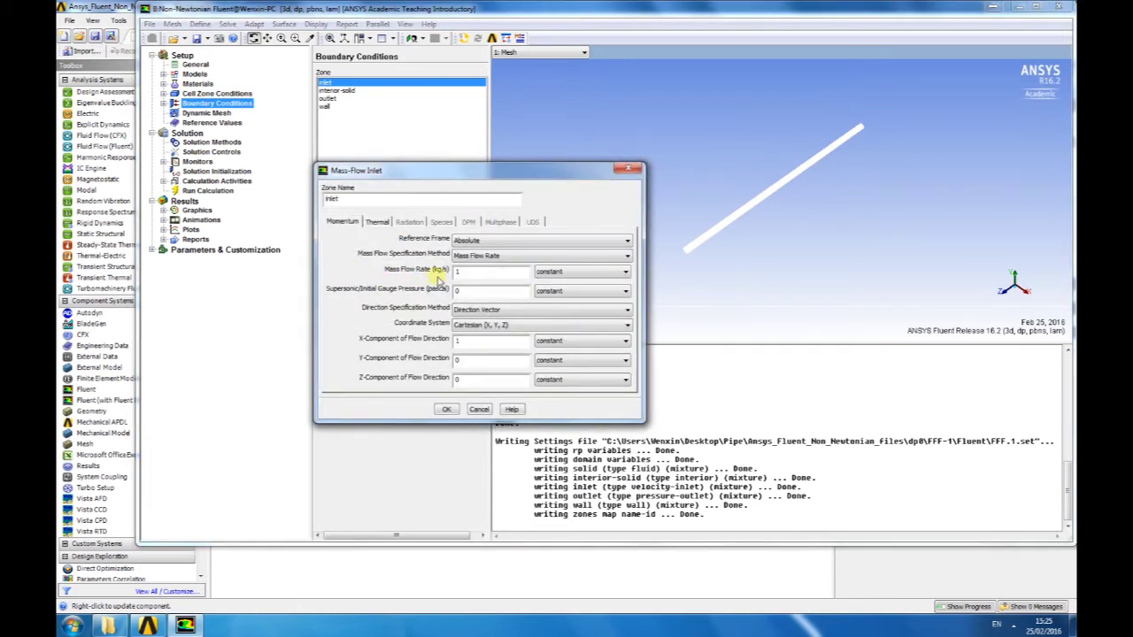
double_click(460, 273)
text(0.05)
double_click(469, 341)
text(0)
double_click(461, 379)
Set the inlet total temperature to 330 K and apply the inlet settings
click(376, 223)
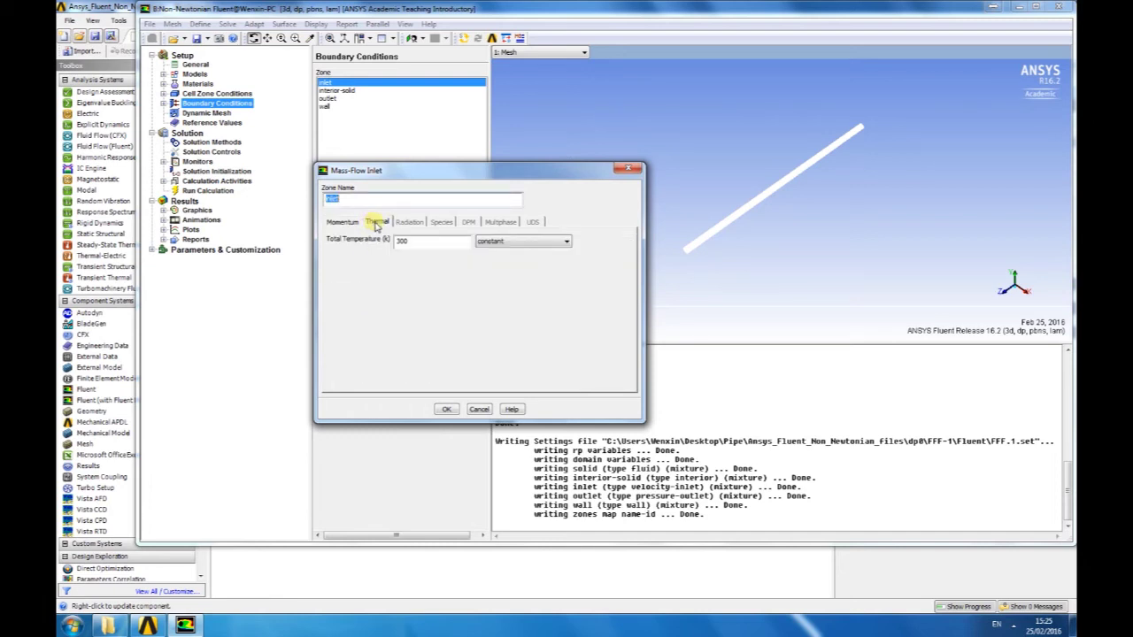
double_click(423, 244)
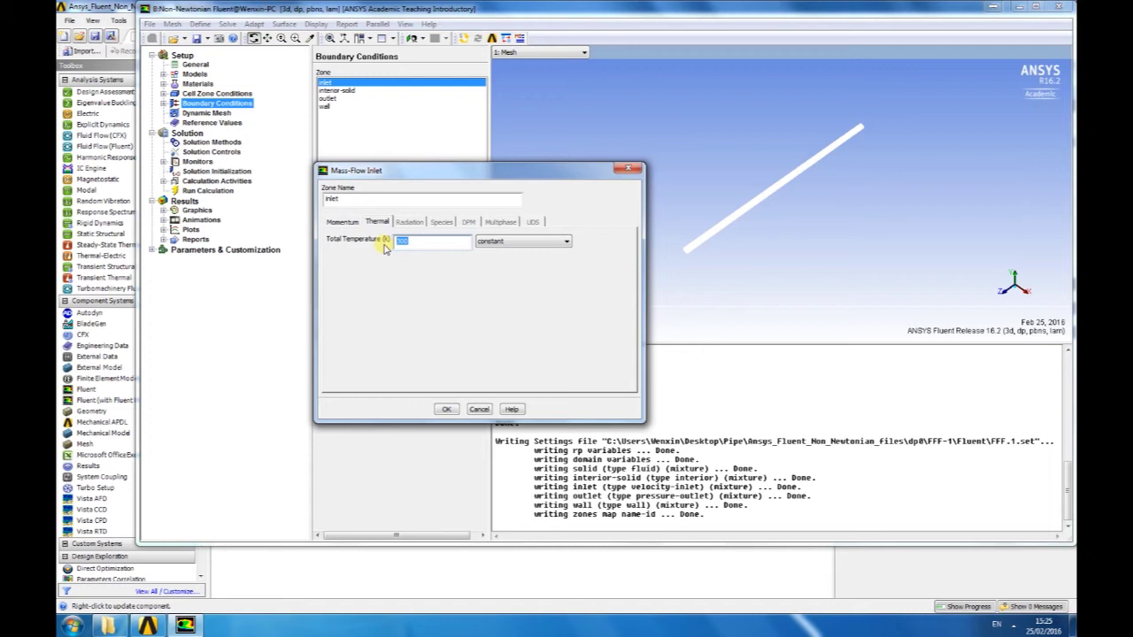
text(3)
click(446, 409)
Confirm the outlet keeps its backflow temperature of 300
click(343, 99)
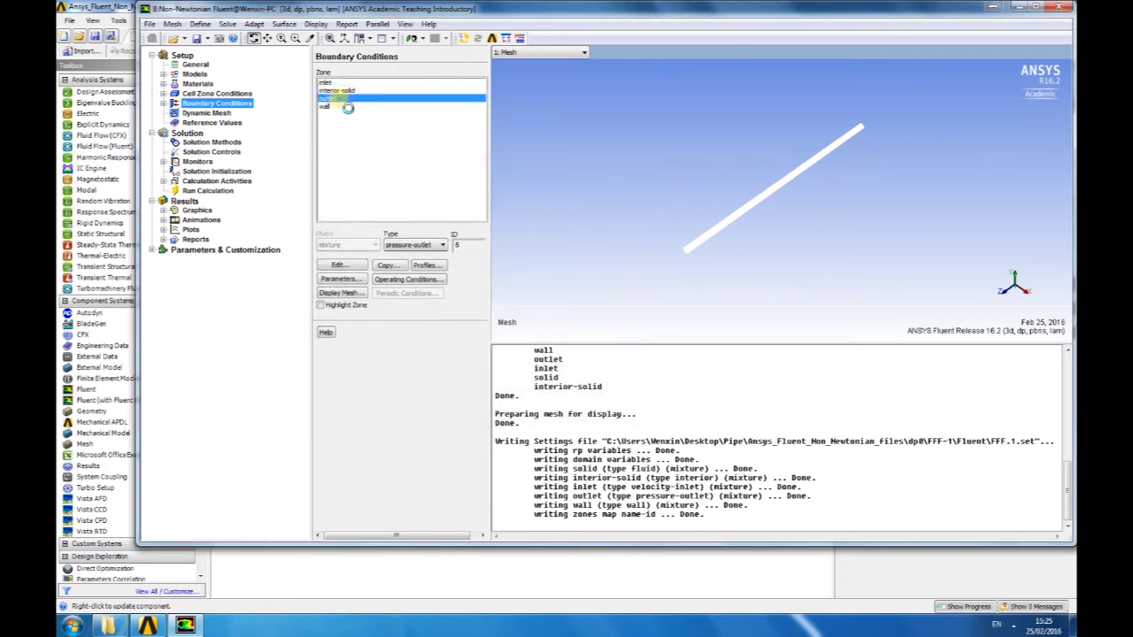
click(339, 267)
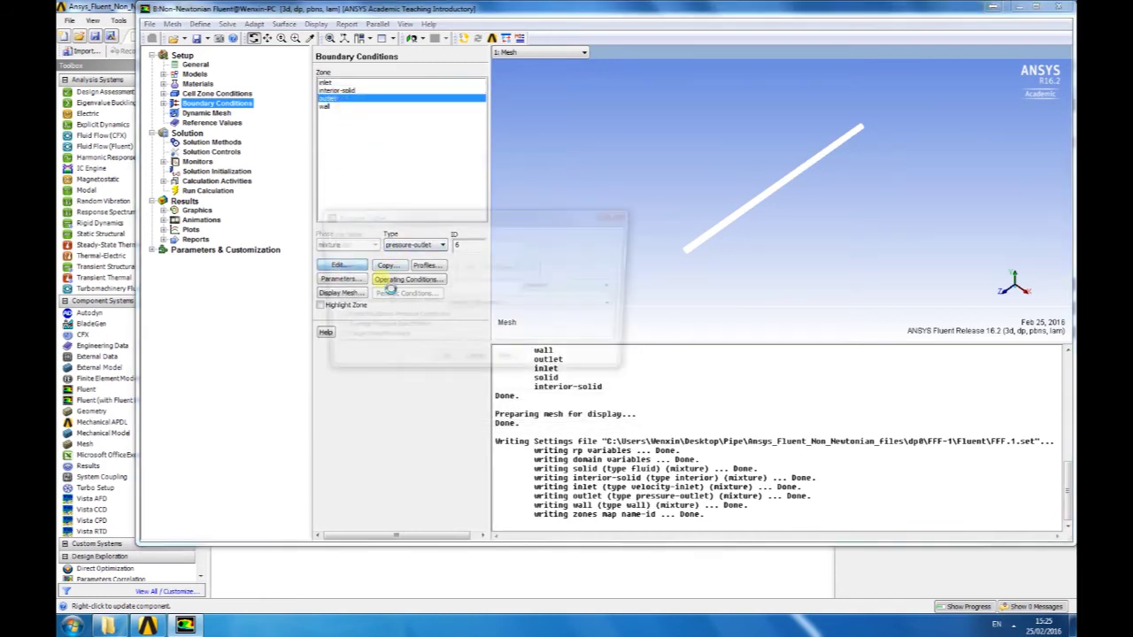
click(376, 268)
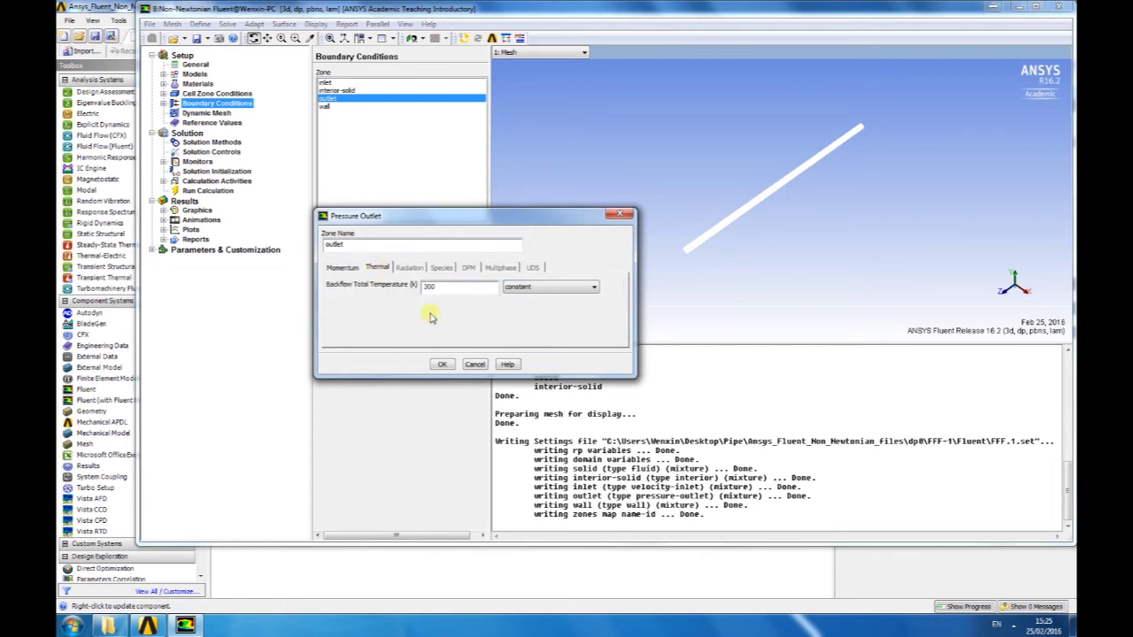
click(444, 364)
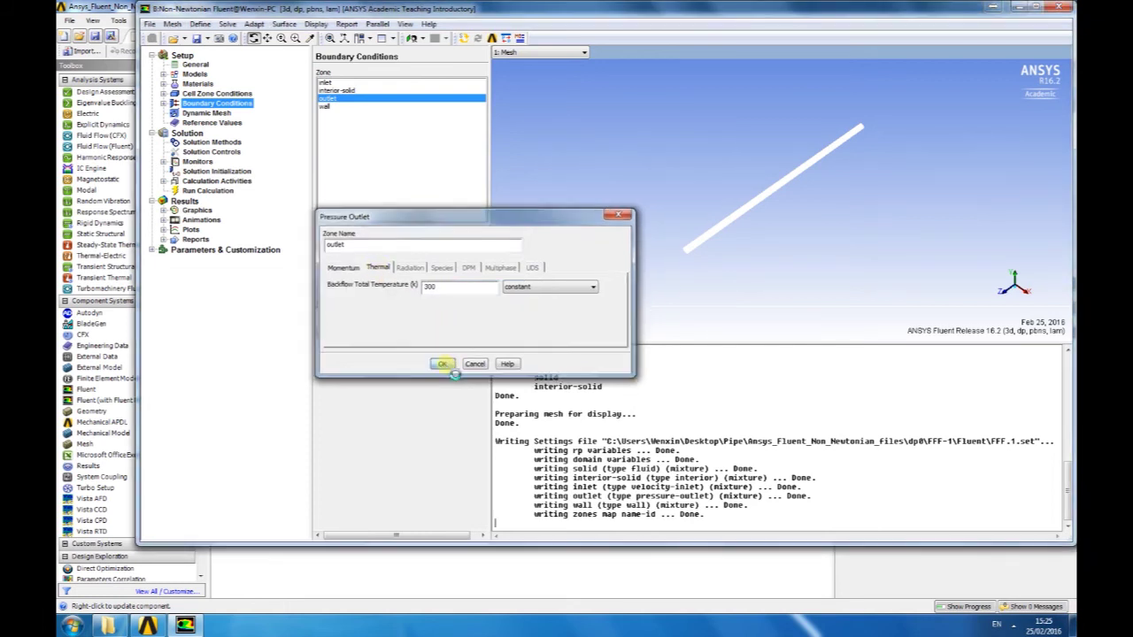
Give the pipe wall a fixed thermal temperature of 450 K
click(327, 106)
click(339, 267)
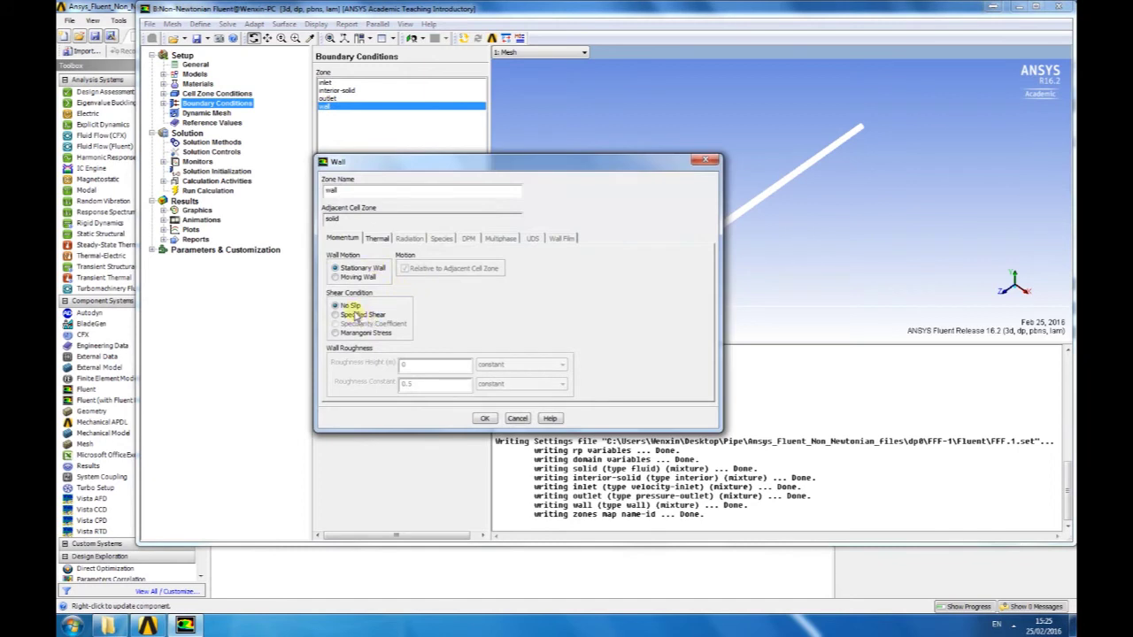
click(377, 239)
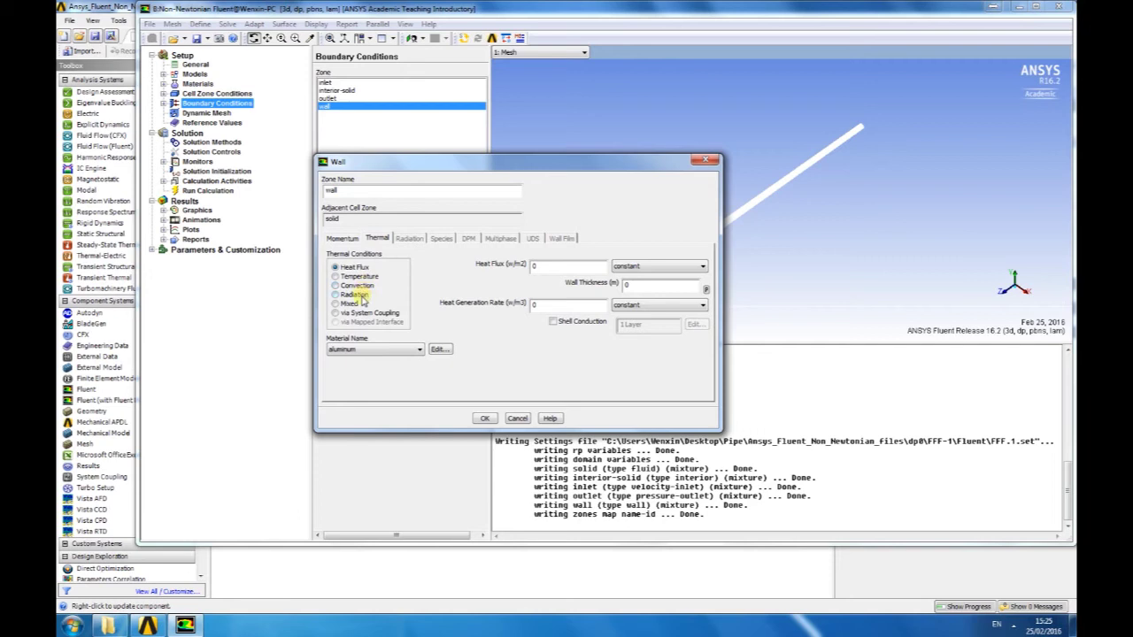
click(358, 276)
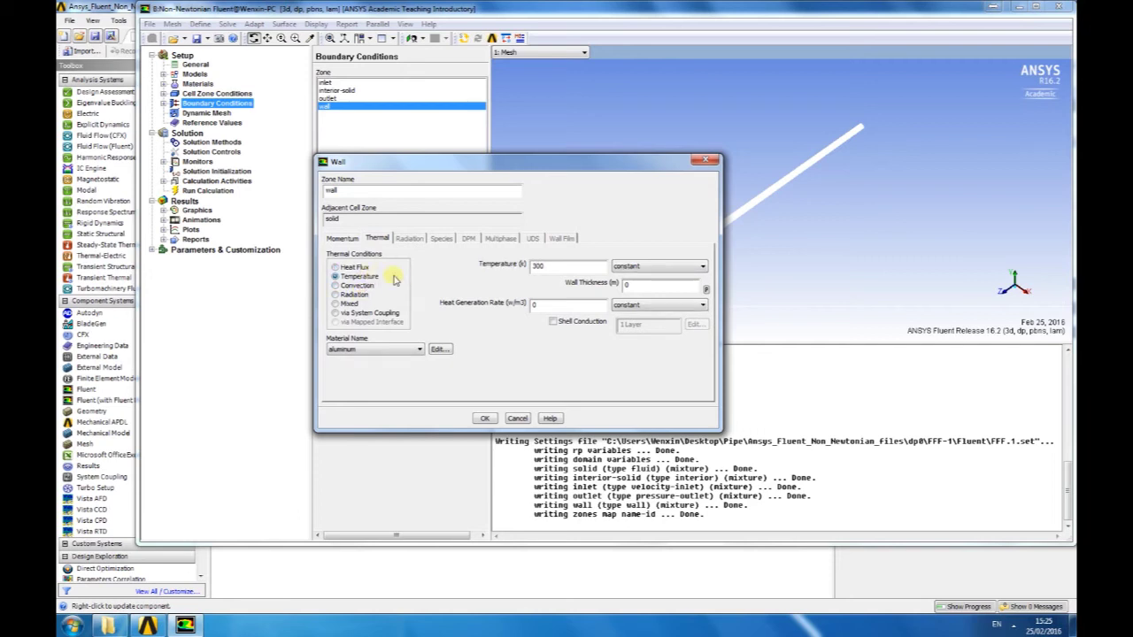
double_click(557, 267)
text(450)
click(485, 418)
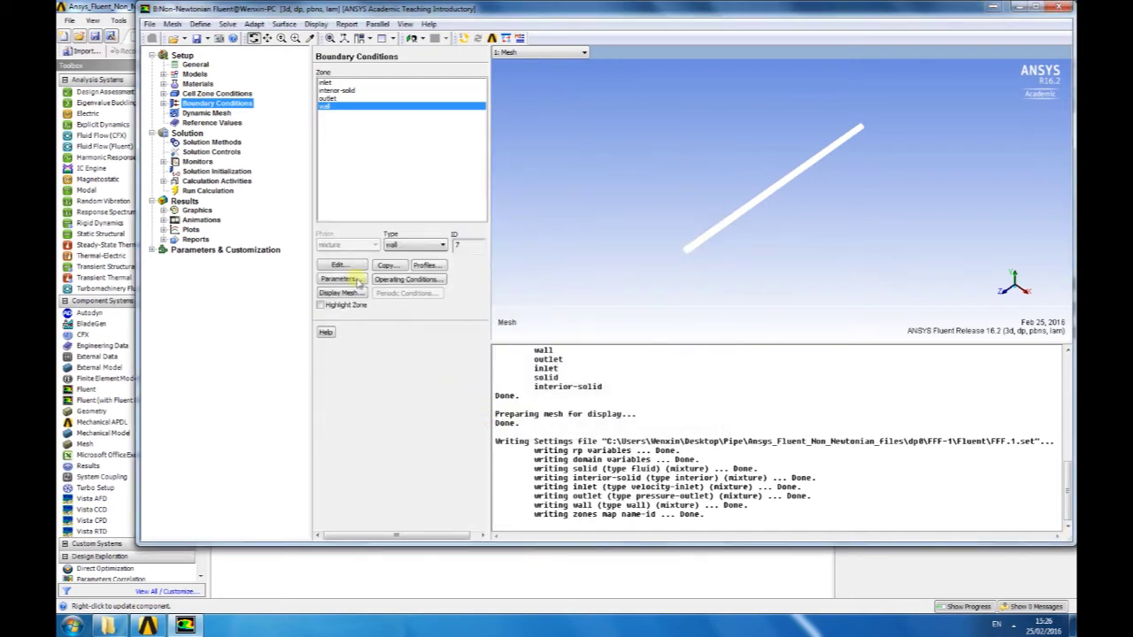
In the Residuals monitor, set continuity and x, y, z velocity absolute criteria to 1e-5
click(214, 143)
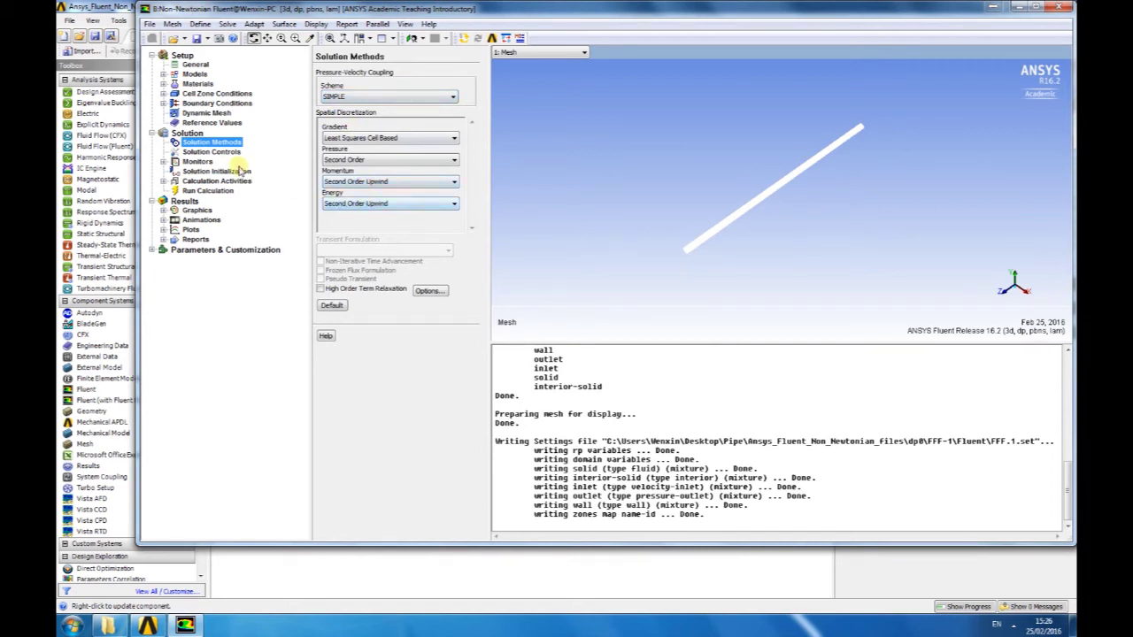
click(210, 152)
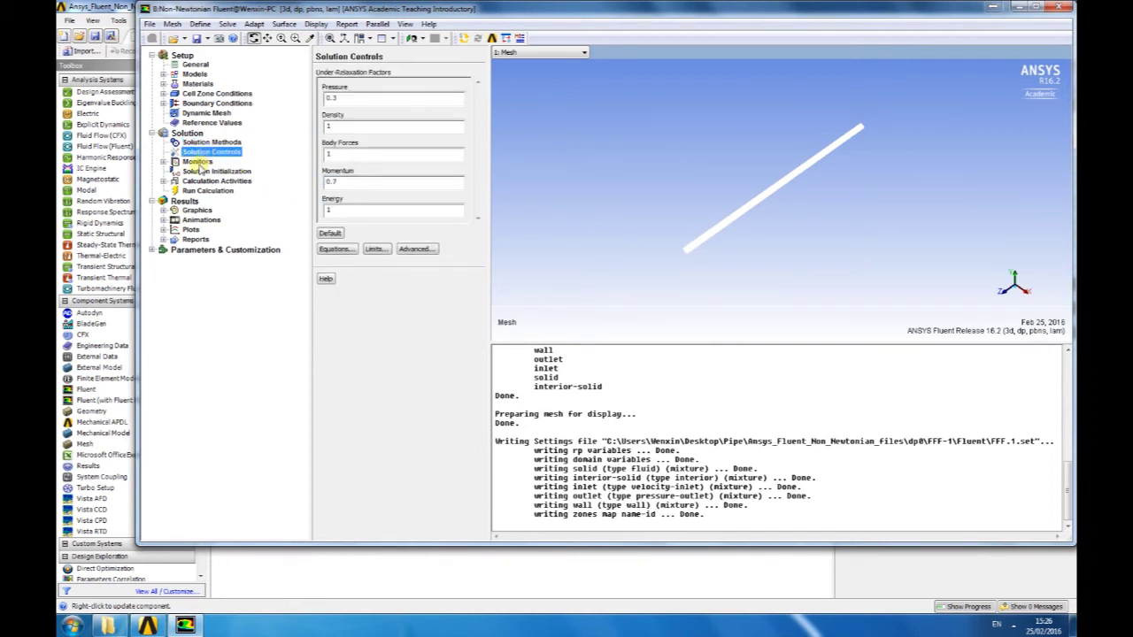
click(200, 162)
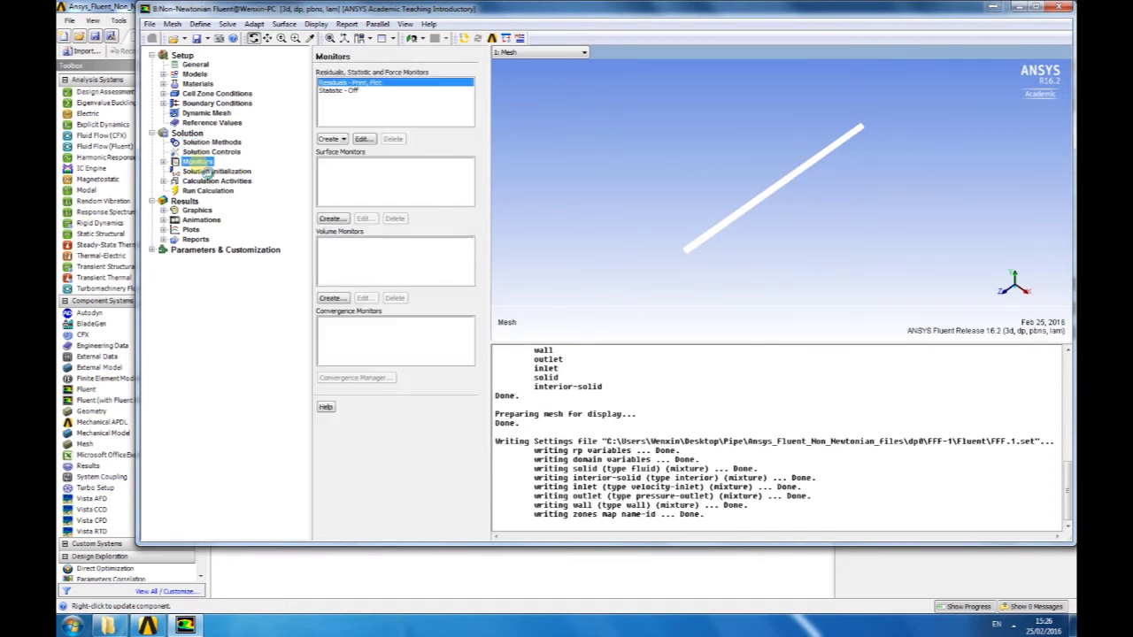
click(365, 139)
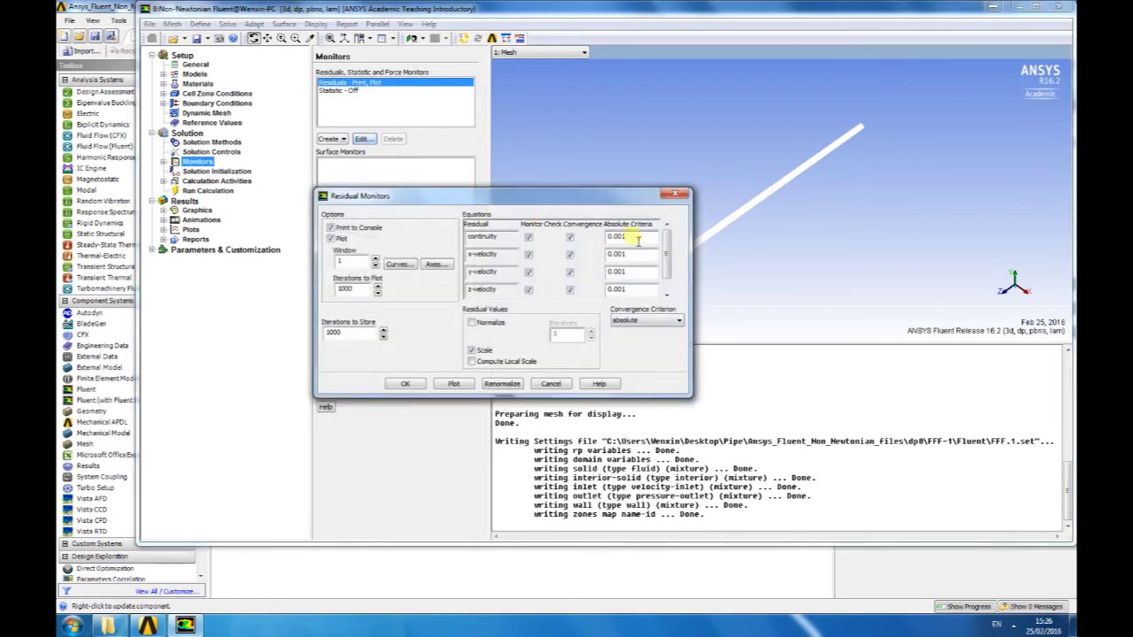
text(1)
double_click(644, 254)
text(1)
double_click(627, 273)
text(1e-5)
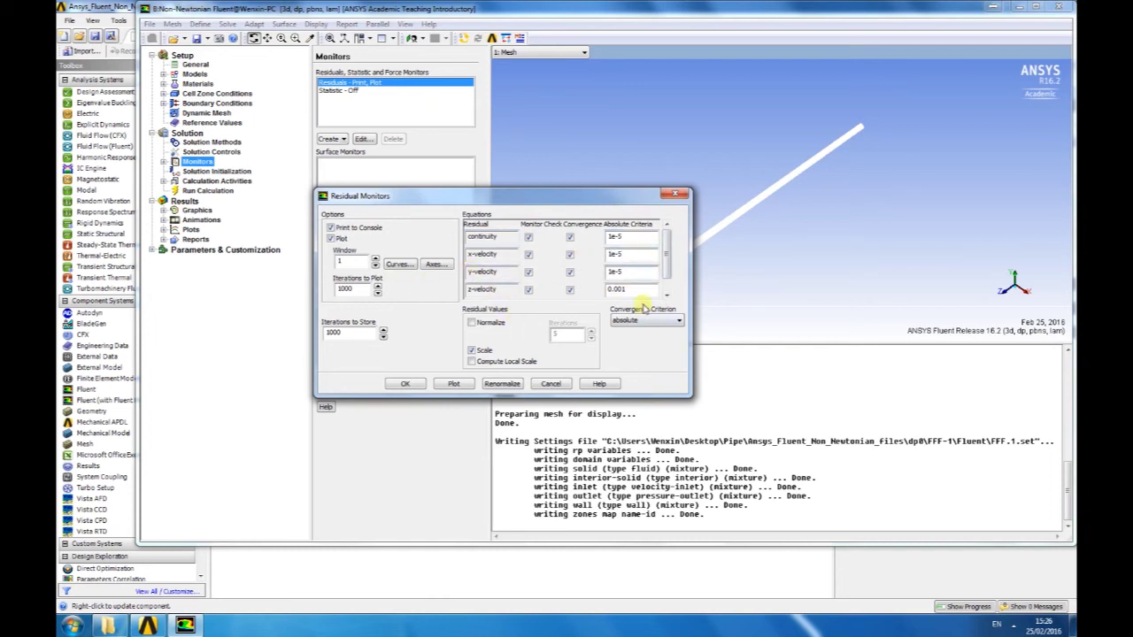
double_click(632, 290)
text(1e-5)
click(404, 384)
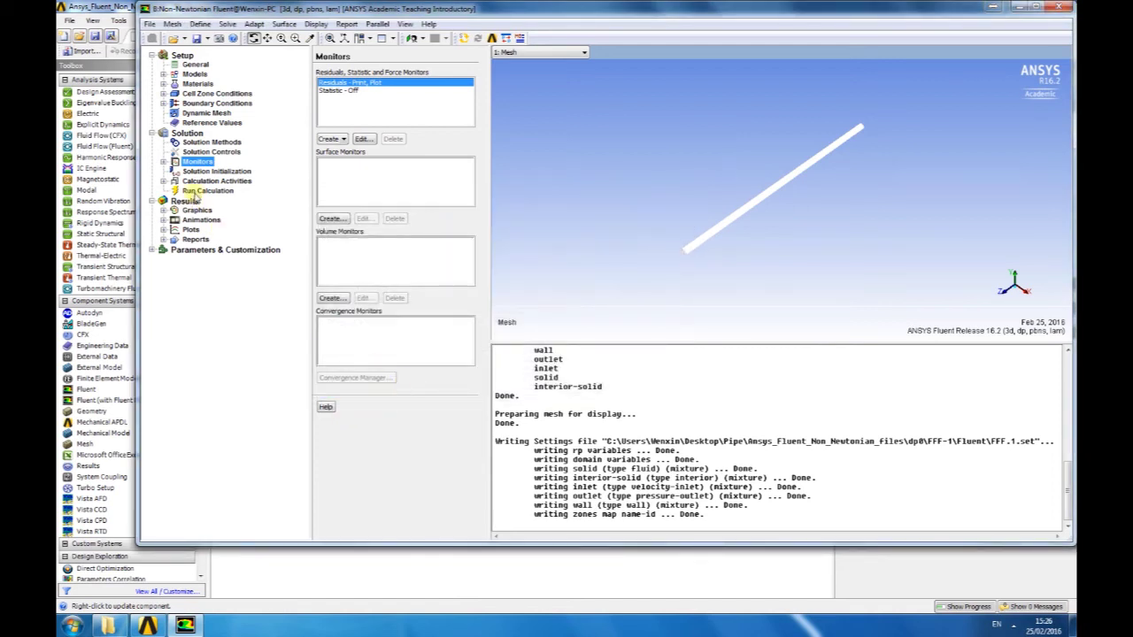
Standard-initialize the flow field from the inlet, giving an initial temperature of 330 K
click(215, 170)
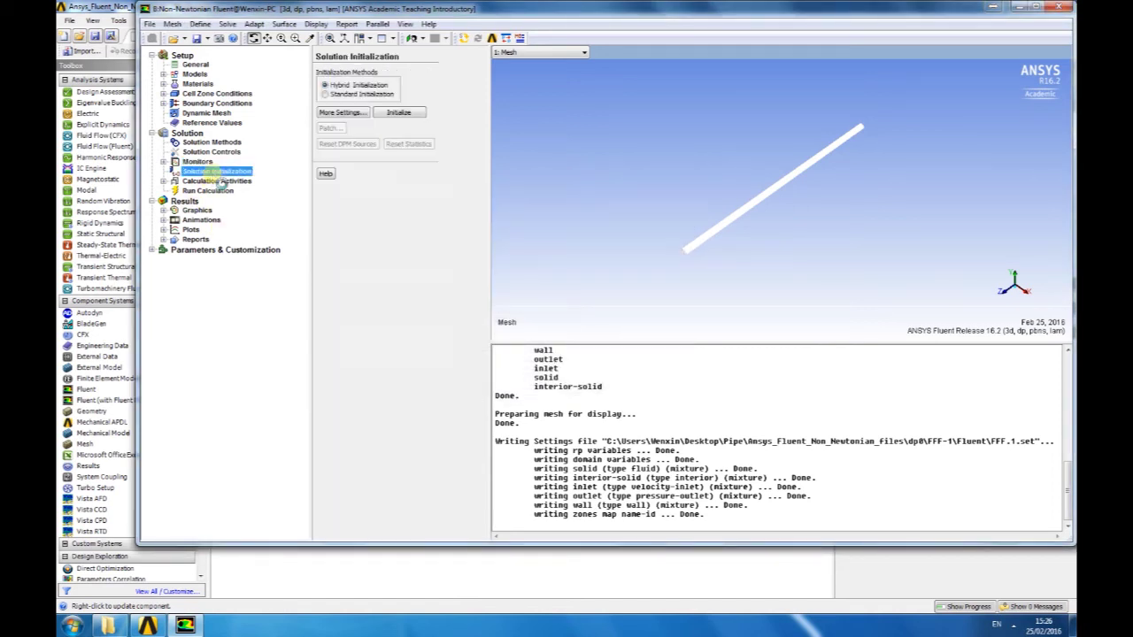
click(352, 95)
click(364, 121)
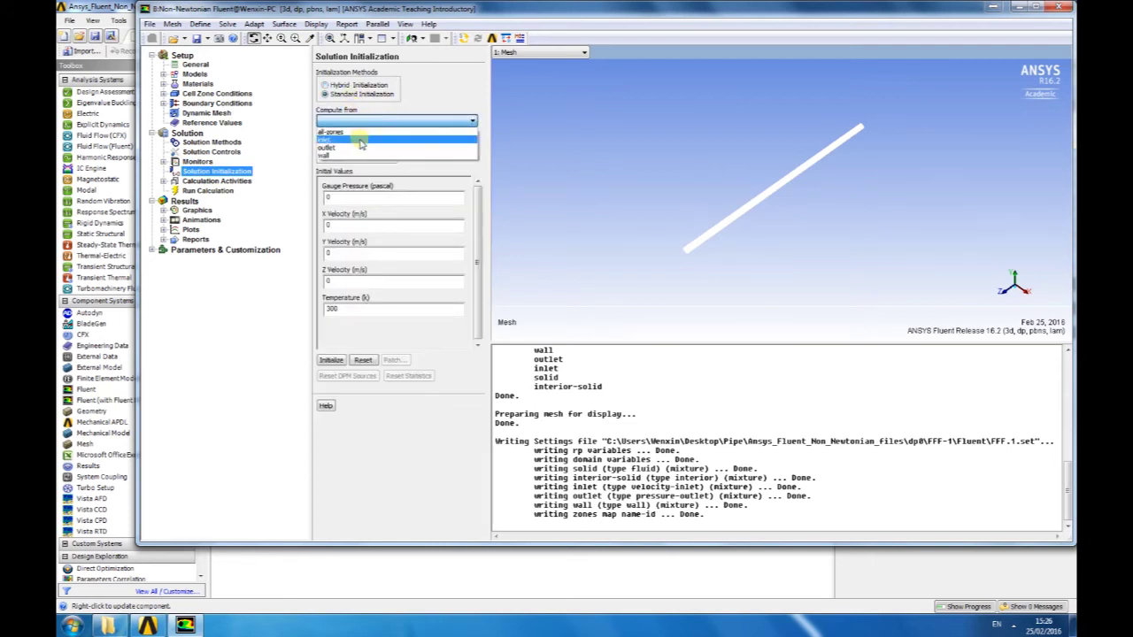
click(360, 144)
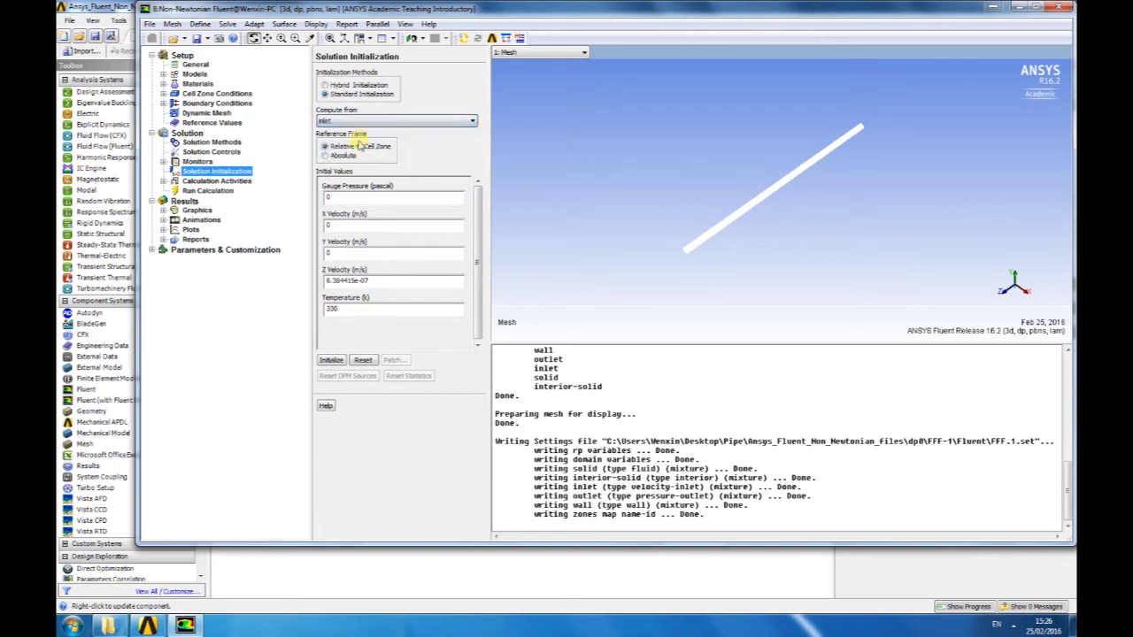
click(332, 361)
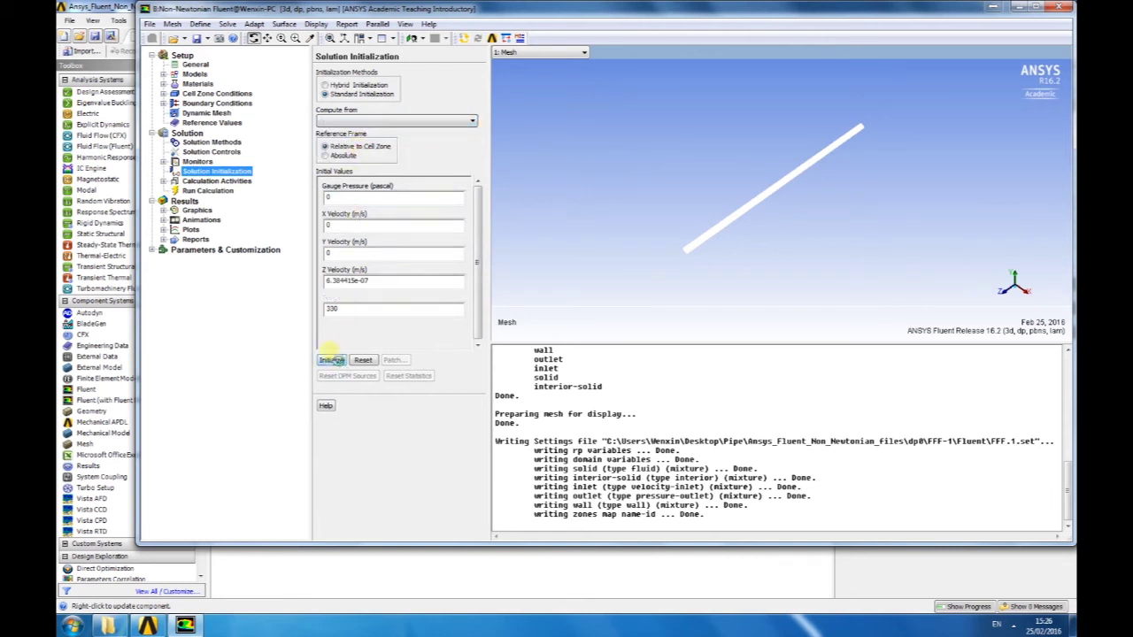
Run the solver for up to 1000 iterations until it converges at iteration 443
click(212, 191)
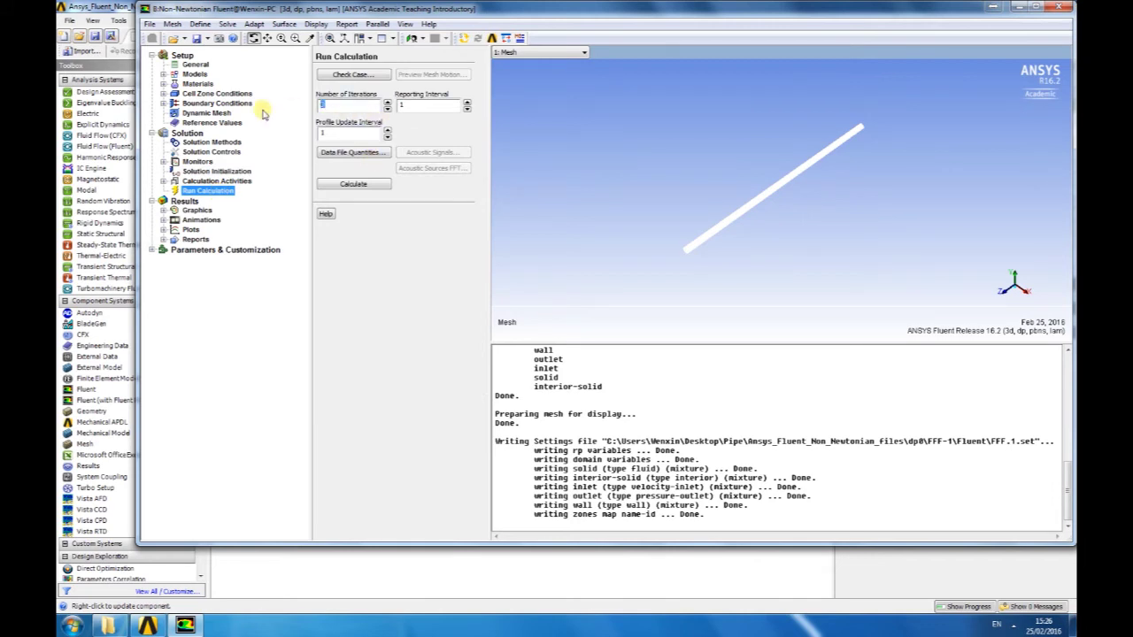
text(1)
click(365, 186)
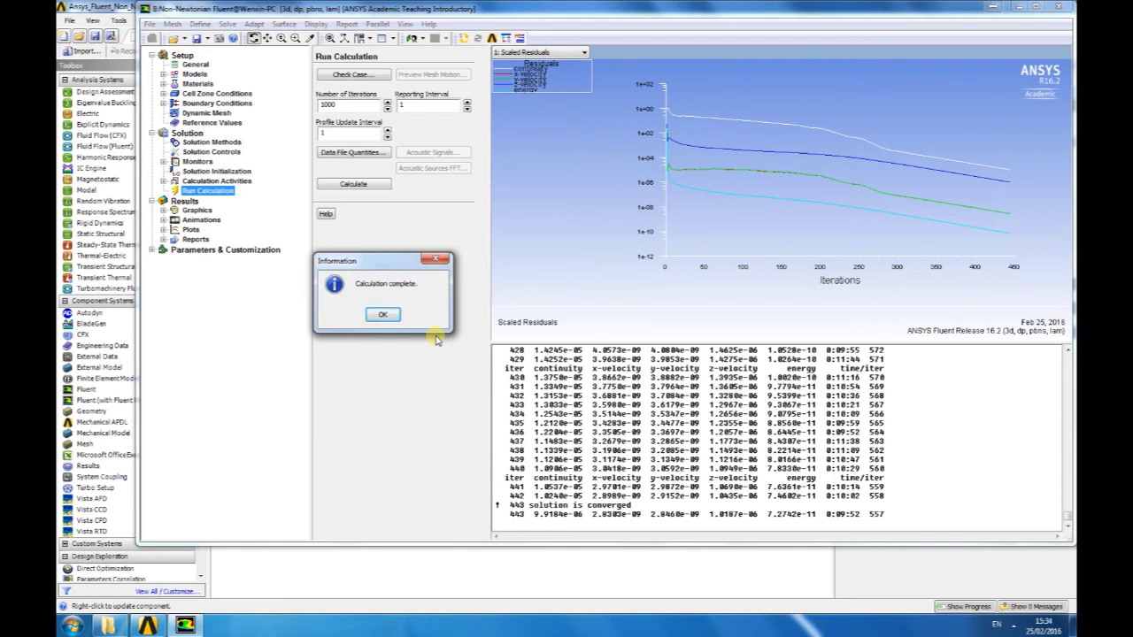
click(383, 314)
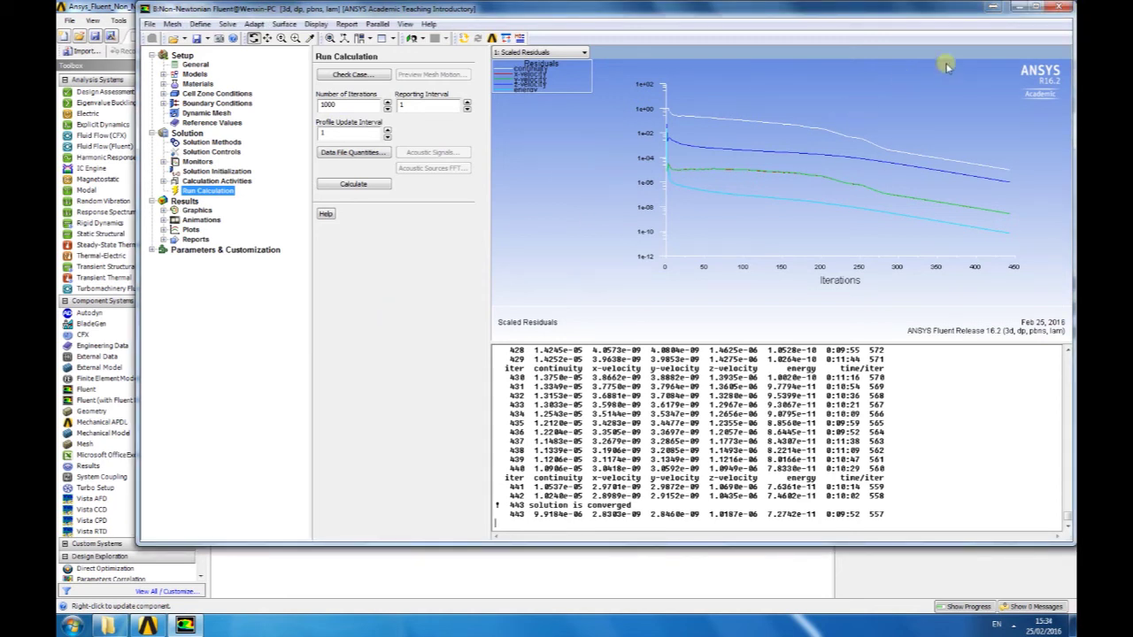
Exit Fluent and load the Non-Newtonian system's Results into CFD-Post
click(1057, 9)
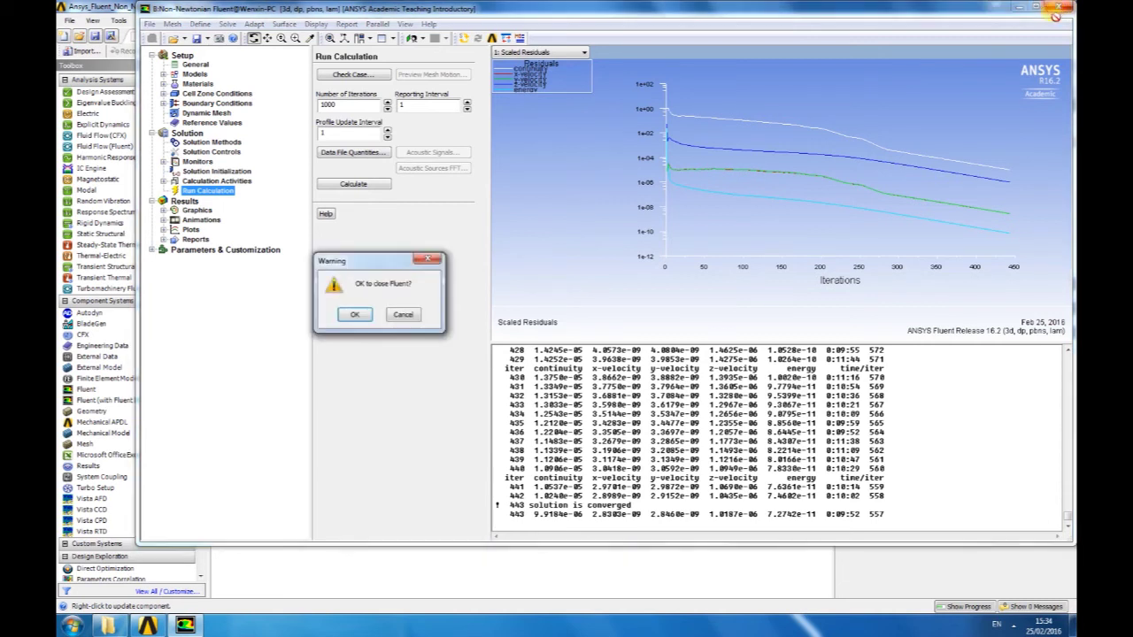
click(354, 315)
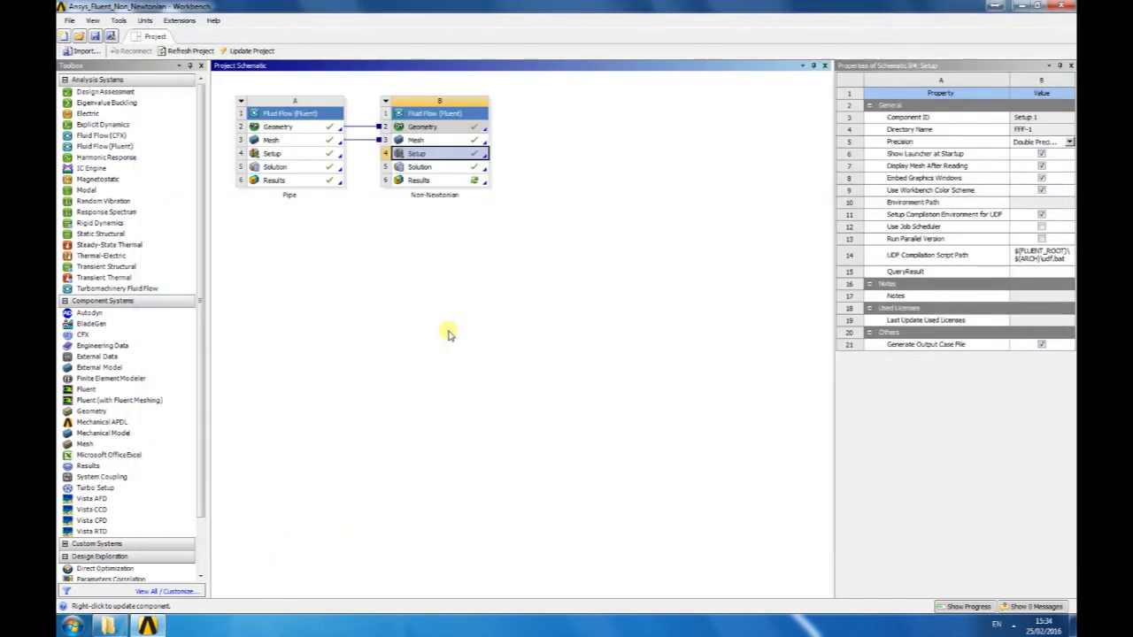
double_click(436, 181)
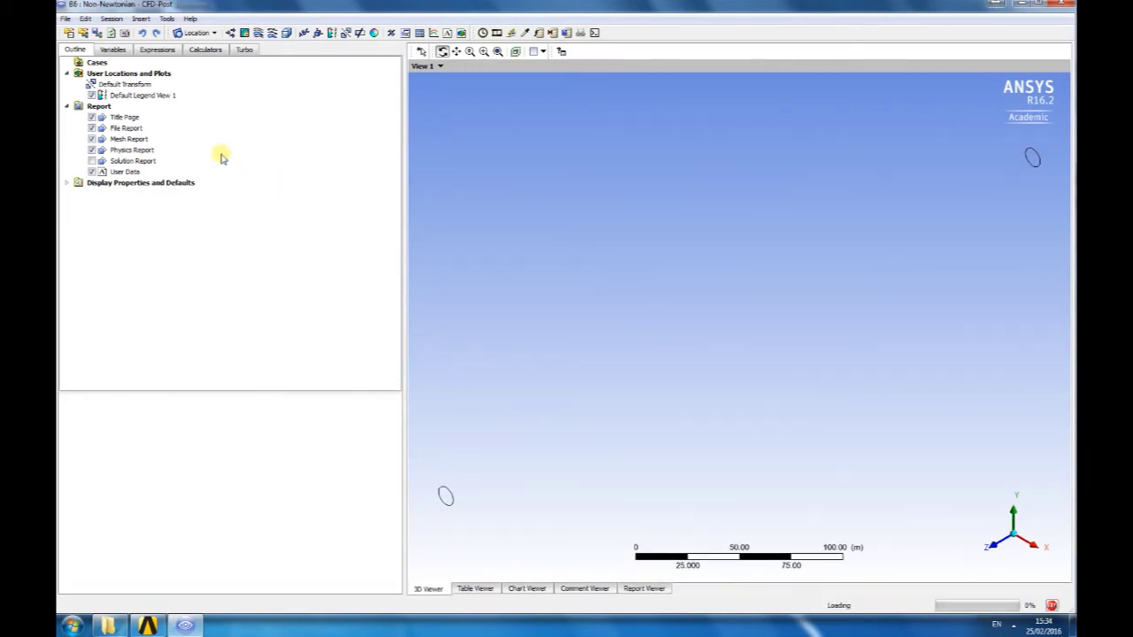
Insert a plane location named Plane 1 defined as a ZX plane
click(203, 35)
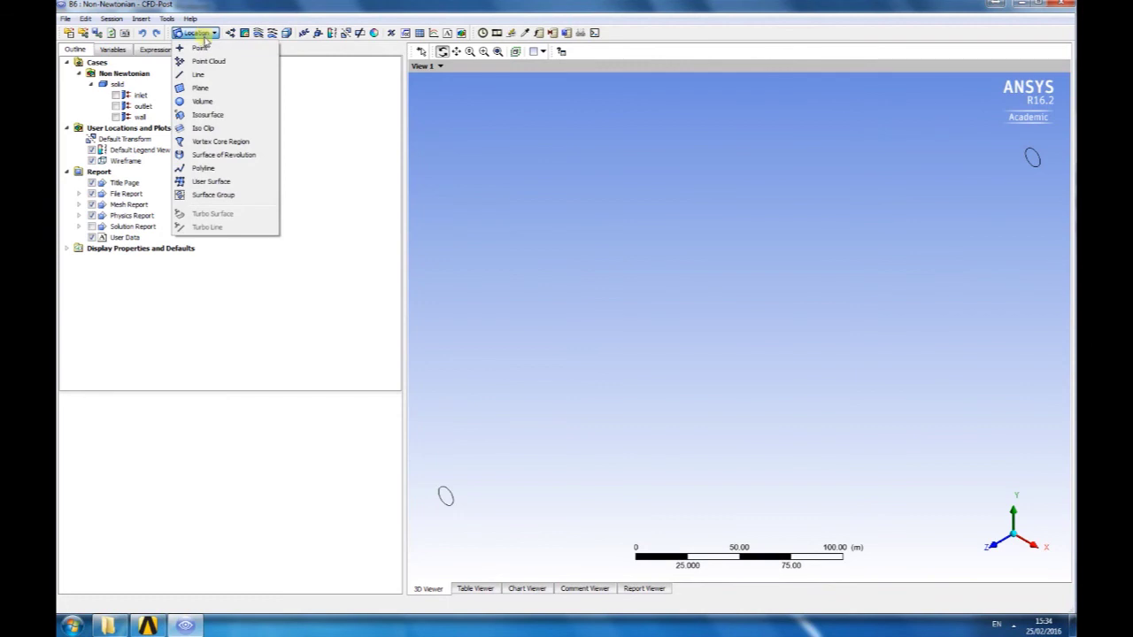
click(199, 88)
click(226, 139)
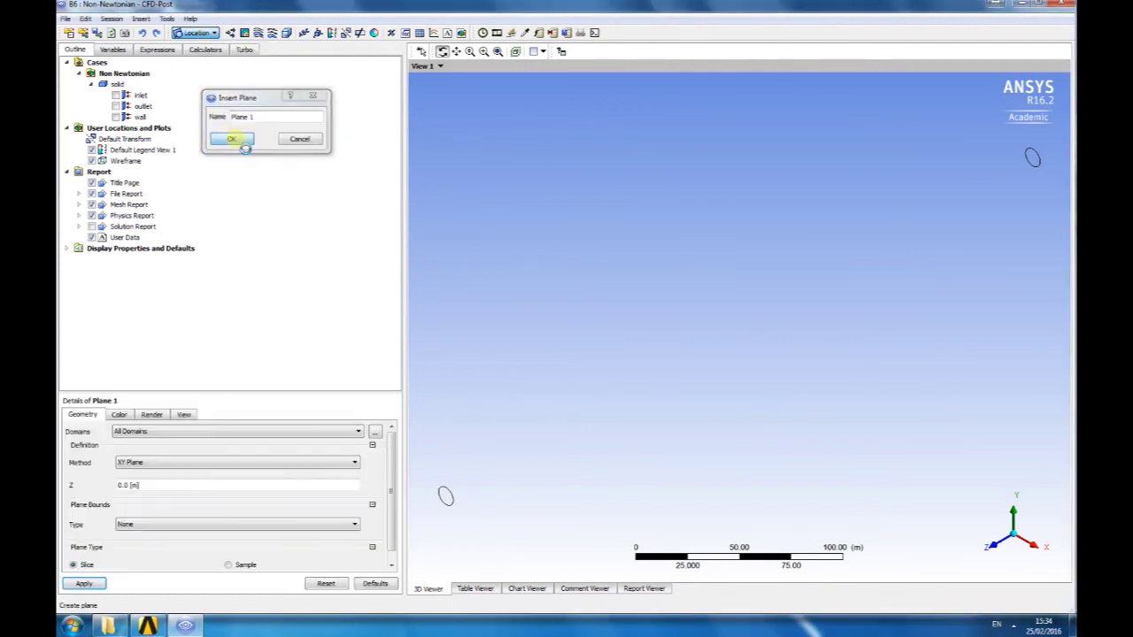
click(152, 462)
click(144, 485)
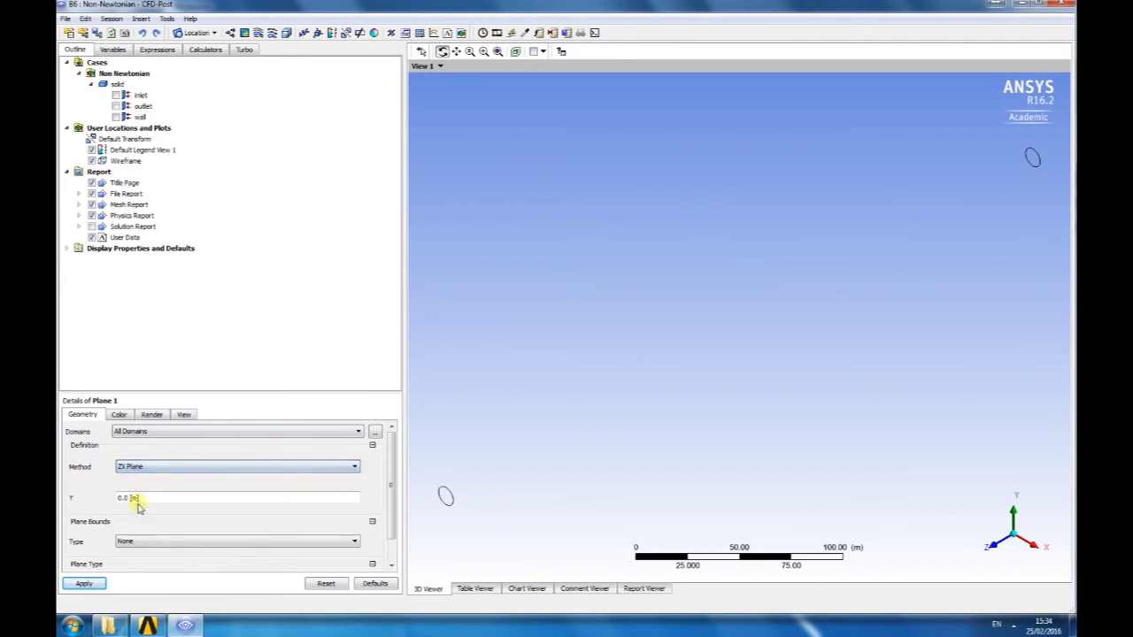
Set Plane 1's colour mode to Variable with Temperature as the variable
click(118, 415)
click(133, 436)
click(142, 448)
click(140, 453)
click(144, 501)
Apply Plane 1's settings to draw the temperature-coloured ZX plane
click(84, 584)
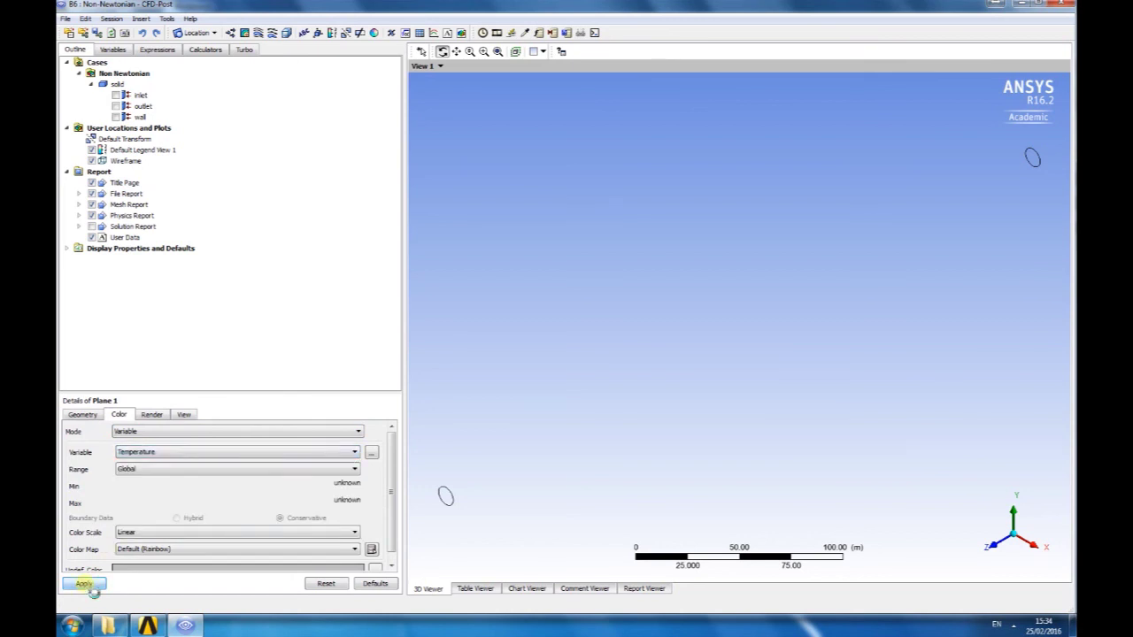